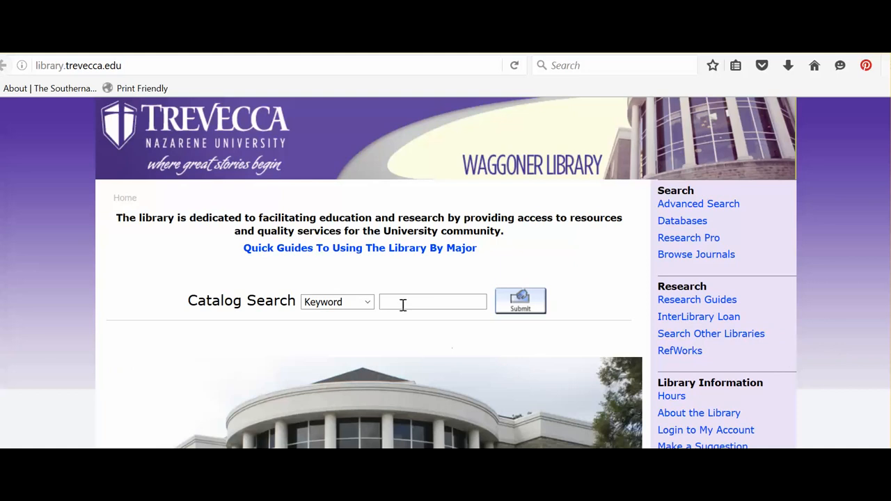
Search the library catalog by journal title for "harvard business review" and view the record's full-text sources.
{"action": "left_click", "coordinate": [368, 302]}
{"action": "left_click", "coordinate": [354, 366]}
{"action": "type", "text": "harv"}
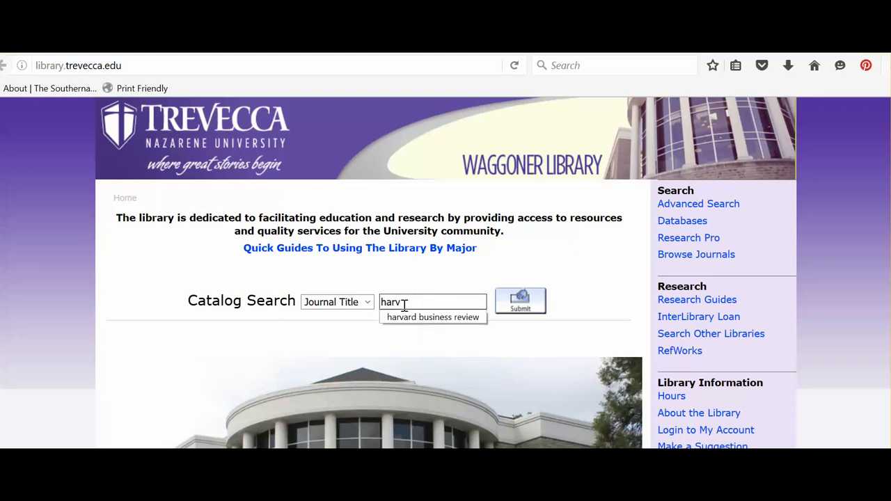
{"action": "left_click", "coordinate": [439, 318]}
{"action": "left_click", "coordinate": [514, 301]}
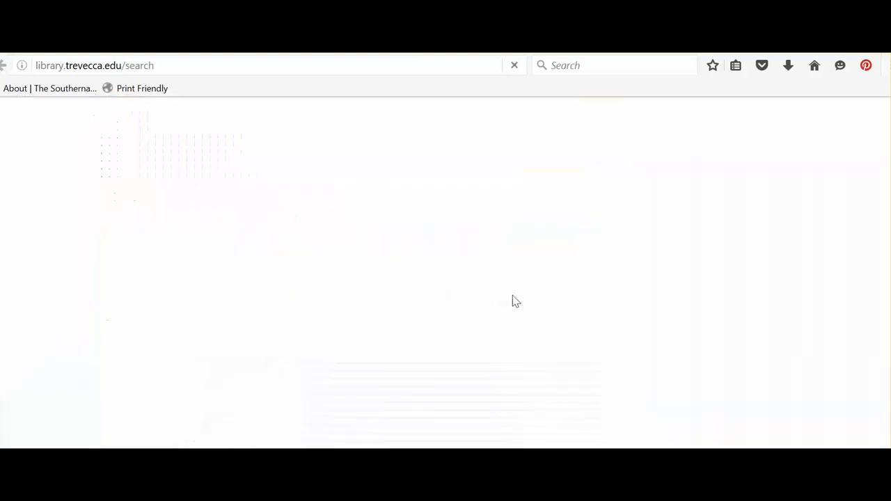
{"action": "scroll", "coordinate": [522, 335], "scroll_direction": "down", "scroll_amount": 2}
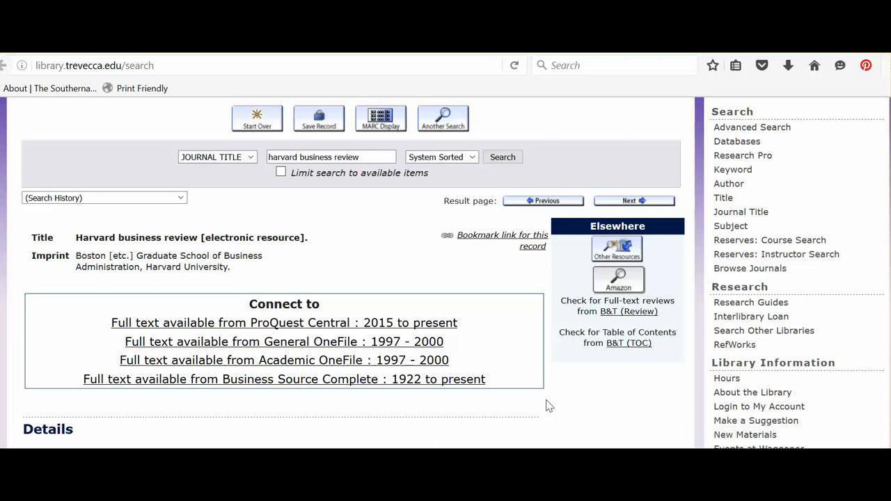
Return to the library home page and open the list of databases by name from the Databases page.
{"action": "key", "text": "ctrl+w"}
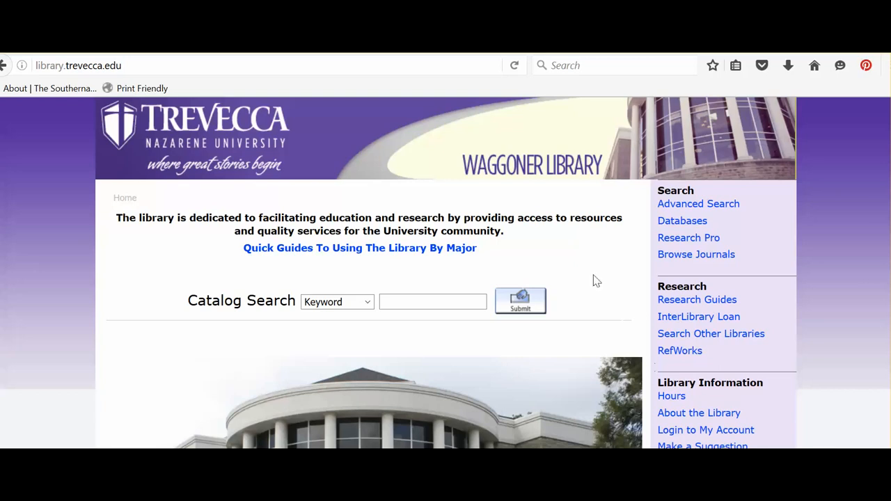
{"action": "left_click", "coordinate": [682, 221]}
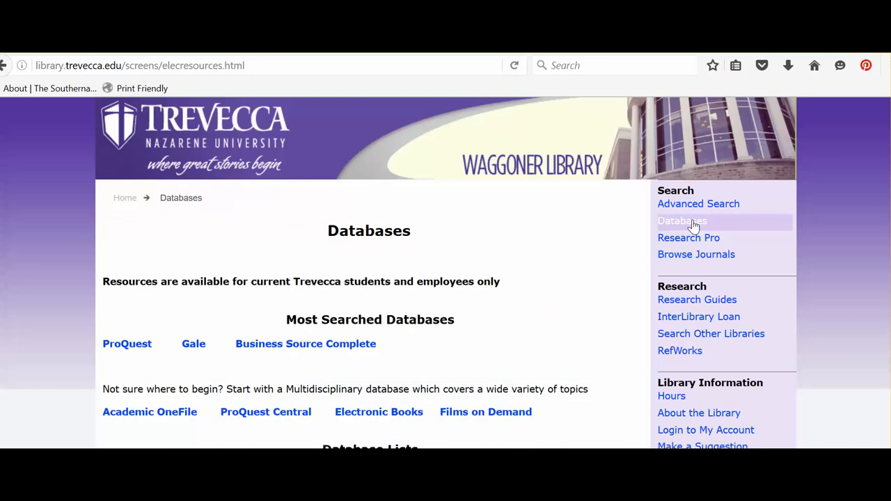
{"action": "scroll", "coordinate": [584, 332], "scroll_direction": "down", "scroll_amount": 2}
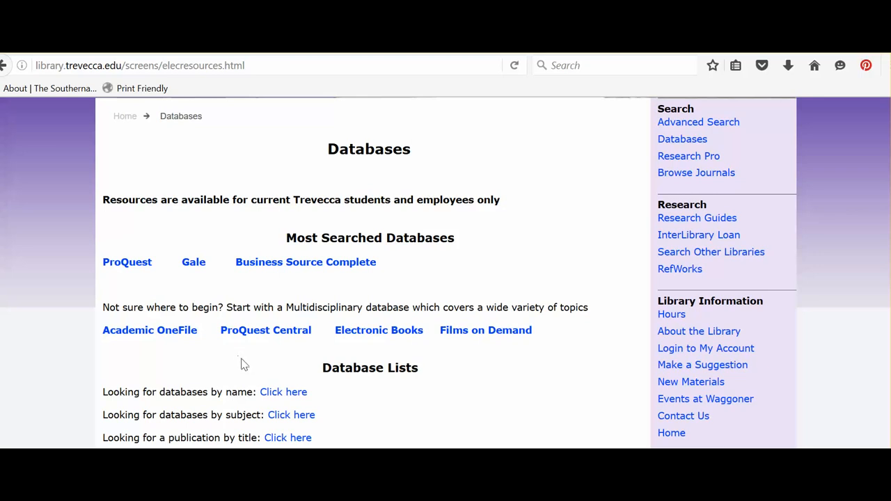
{"action": "scroll", "coordinate": [343, 394], "scroll_direction": "down", "scroll_amount": 2}
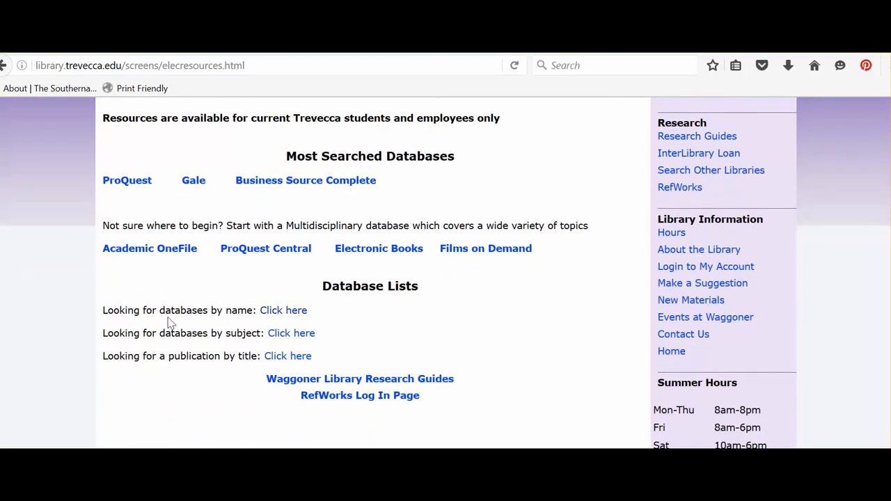
{"action": "left_click", "coordinate": [276, 315]}
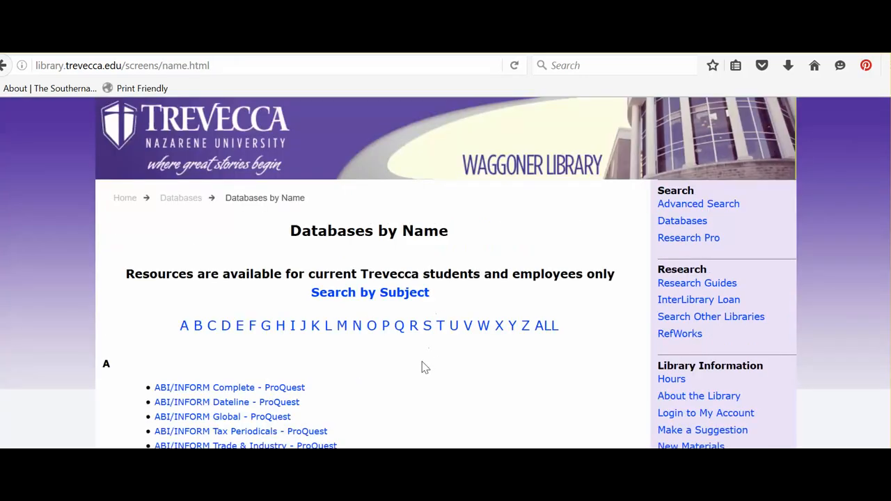
Browse the alphabetical database list, including the entries under M, and return to the start of the list.
{"action": "scroll", "coordinate": [423, 366], "scroll_direction": "down", "scroll_amount": 4}
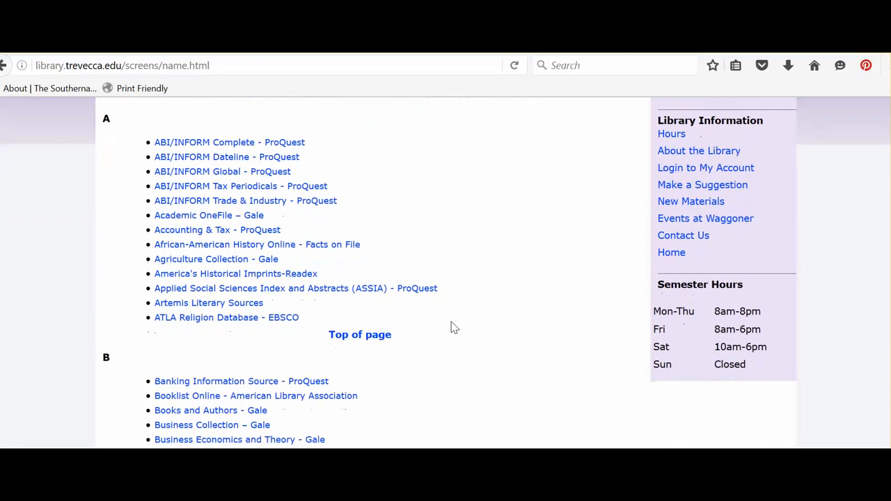
{"action": "scroll", "coordinate": [452, 327], "scroll_direction": "down", "scroll_amount": 7}
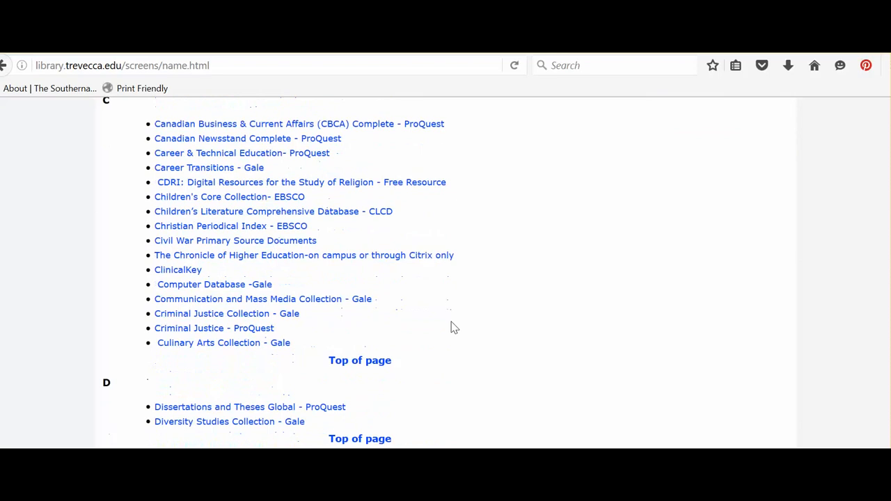
{"action": "scroll", "coordinate": [453, 327], "scroll_direction": "up", "scroll_amount": 15}
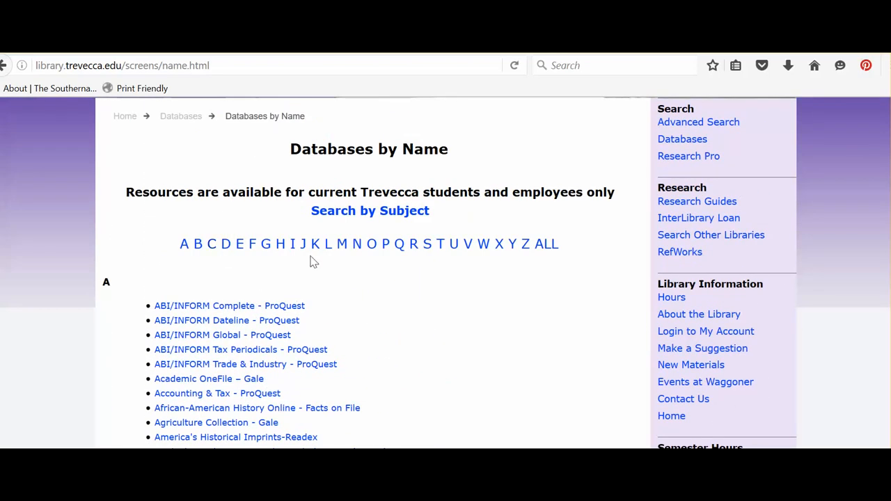
{"action": "left_click", "coordinate": [341, 244]}
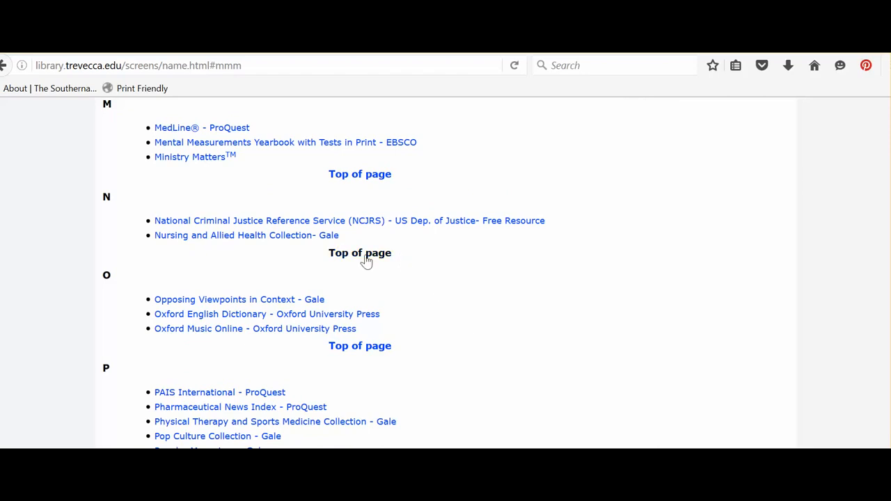
{"action": "left_click", "coordinate": [366, 254]}
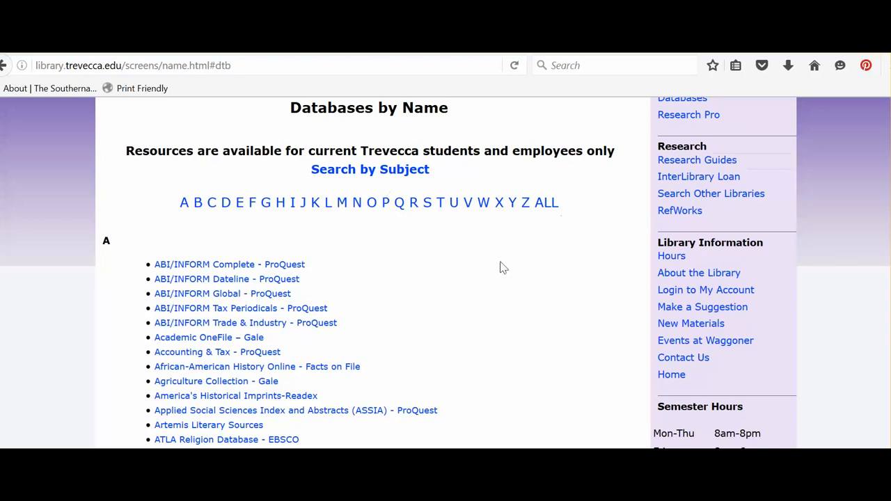
{"action": "scroll", "coordinate": [609, 227], "scroll_direction": "up", "scroll_amount": 3}
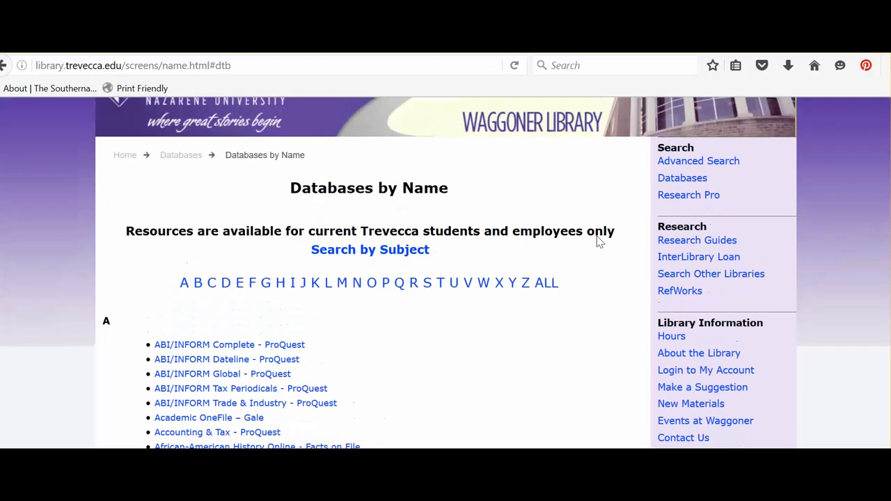
Go back to the Databases page, open the list of databases by subject and look over the subjects.
{"action": "left_click", "coordinate": [682, 182]}
{"action": "scroll", "coordinate": [515, 316], "scroll_direction": "down", "scroll_amount": 3}
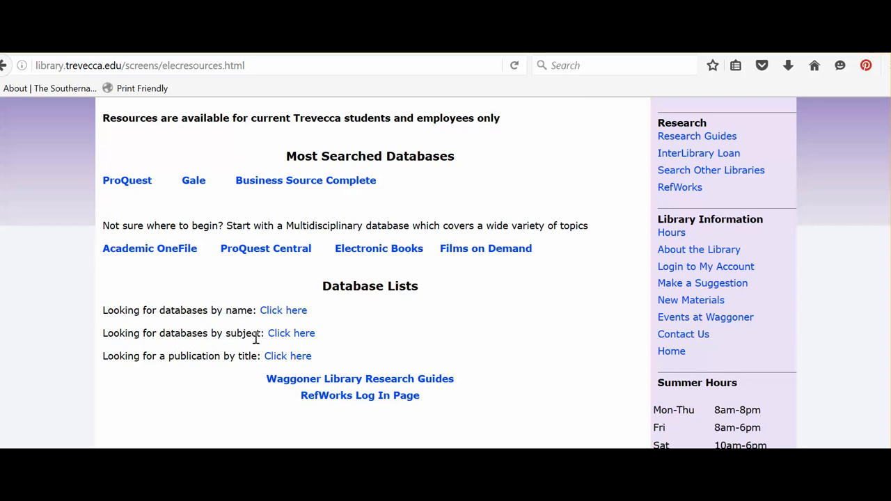
{"action": "left_click", "coordinate": [292, 336]}
{"action": "scroll", "coordinate": [294, 339], "scroll_direction": "down", "scroll_amount": 4}
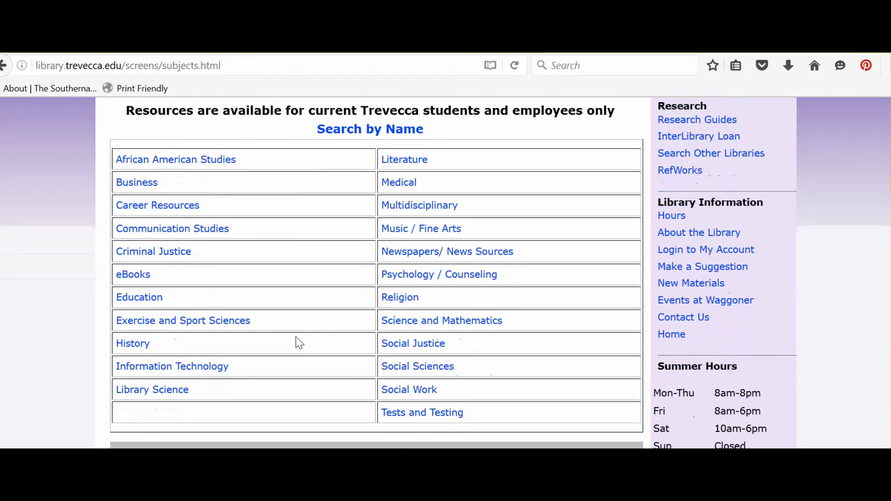
{"action": "scroll", "coordinate": [296, 341], "scroll_direction": "down", "scroll_amount": 2}
{"action": "scroll", "coordinate": [295, 341], "scroll_direction": "up", "scroll_amount": 2}
{"action": "scroll", "coordinate": [568, 308], "scroll_direction": "up", "scroll_amount": 2}
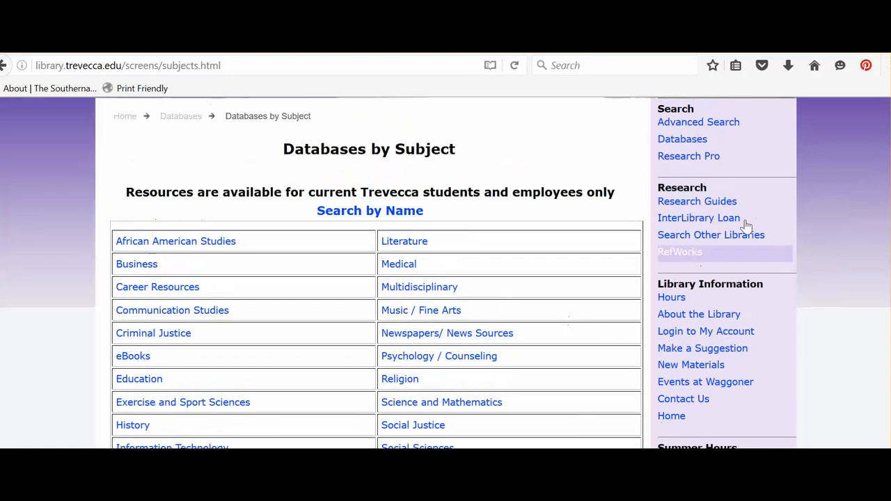
Return to the Databases page and open ProQuest from the most searched databases.
{"action": "left_click", "coordinate": [724, 141]}
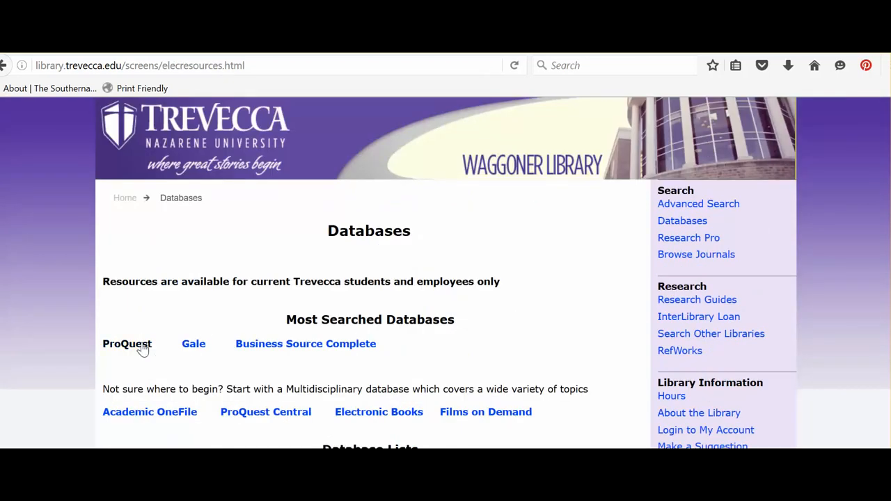
{"action": "scroll", "coordinate": [142, 350], "scroll_direction": "down", "scroll_amount": 2}
{"action": "left_click", "coordinate": [126, 263]}
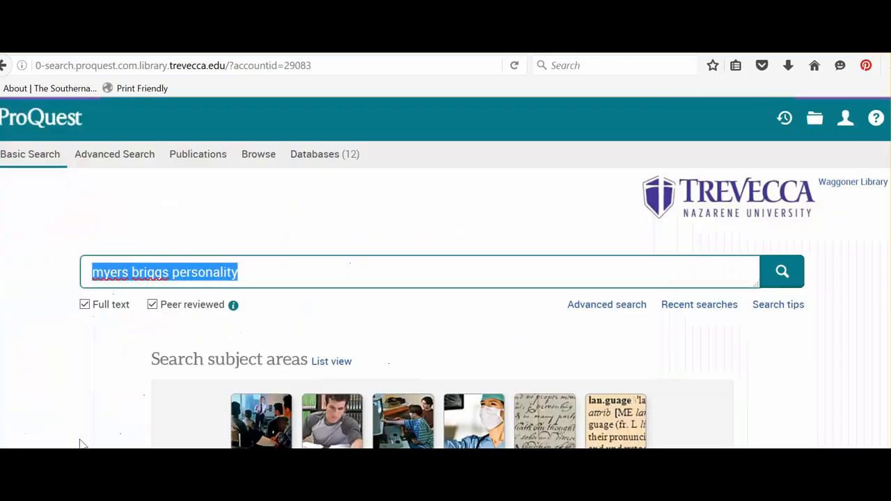
Run a search for "myers briggs personality" limited to full text and peer reviewed results.
{"action": "left_click", "coordinate": [258, 270]}
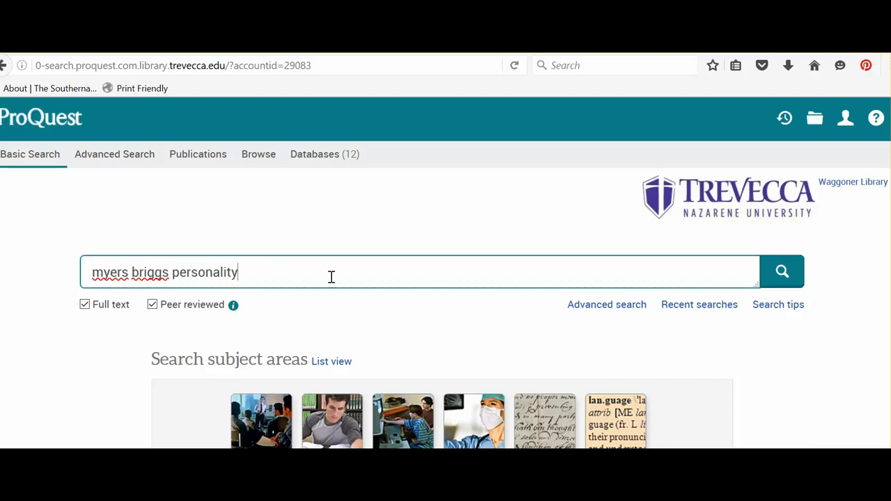
{"action": "left_click", "coordinate": [152, 305]}
{"action": "left_click", "coordinate": [285, 271]}
{"action": "left_click", "coordinate": [152, 306]}
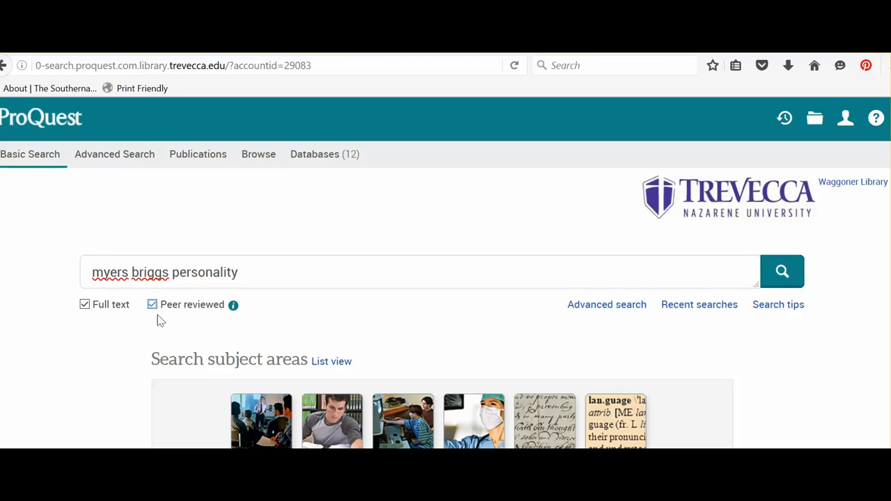
{"action": "scroll", "coordinate": [414, 340], "scroll_direction": "down", "scroll_amount": 3}
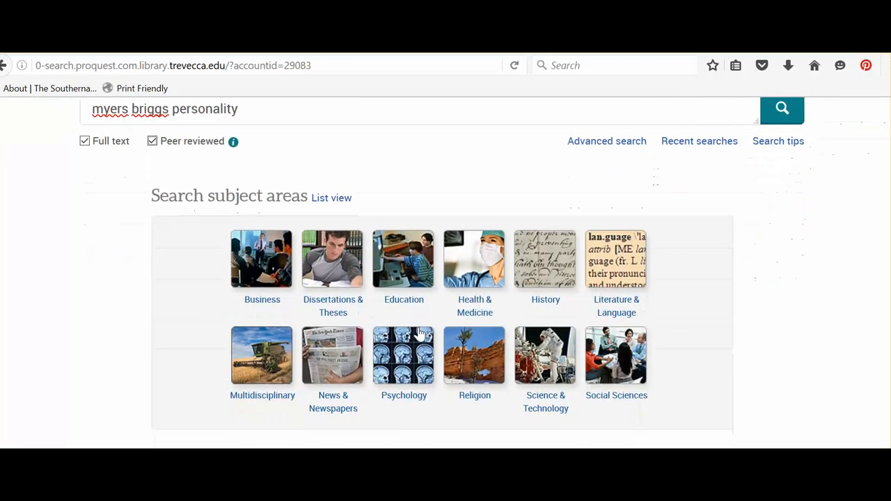
{"action": "scroll", "coordinate": [422, 329], "scroll_direction": "up", "scroll_amount": 1}
{"action": "scroll", "coordinate": [423, 328], "scroll_direction": "down", "scroll_amount": 1}
{"action": "scroll", "coordinate": [424, 327], "scroll_direction": "up", "scroll_amount": 1}
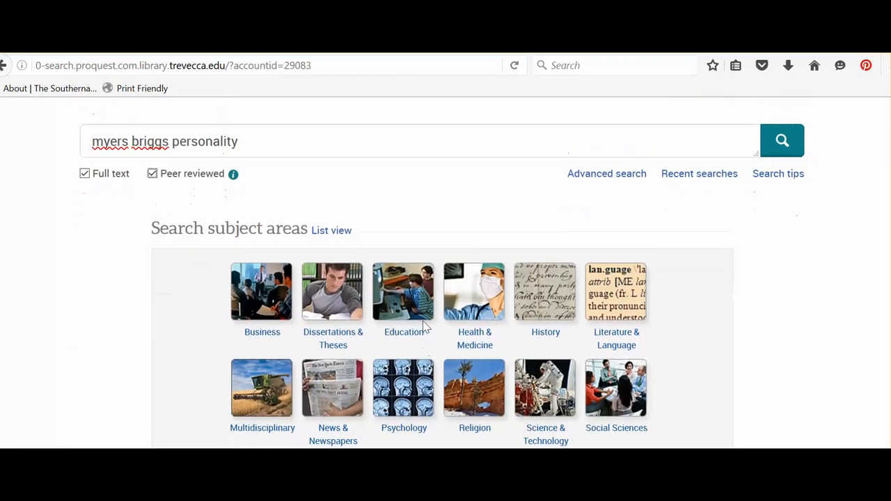
{"action": "mouse_move", "coordinate": [424, 327]}
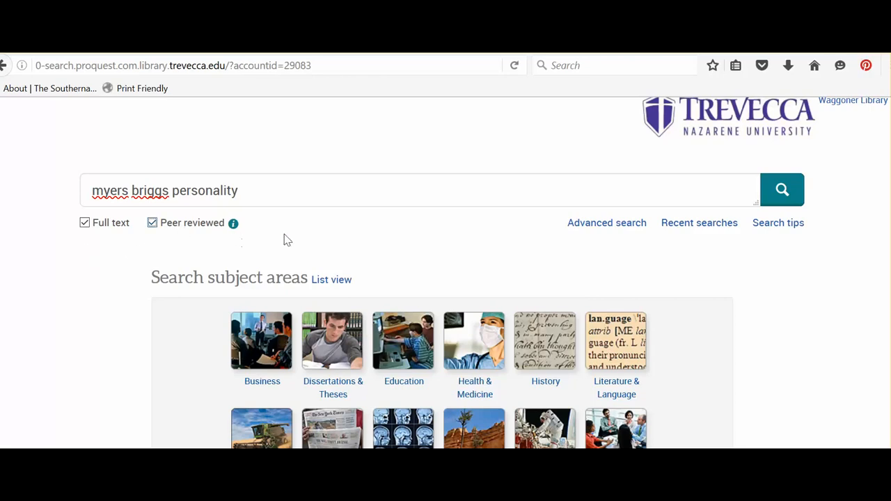
{"action": "left_click", "coordinate": [787, 197]}
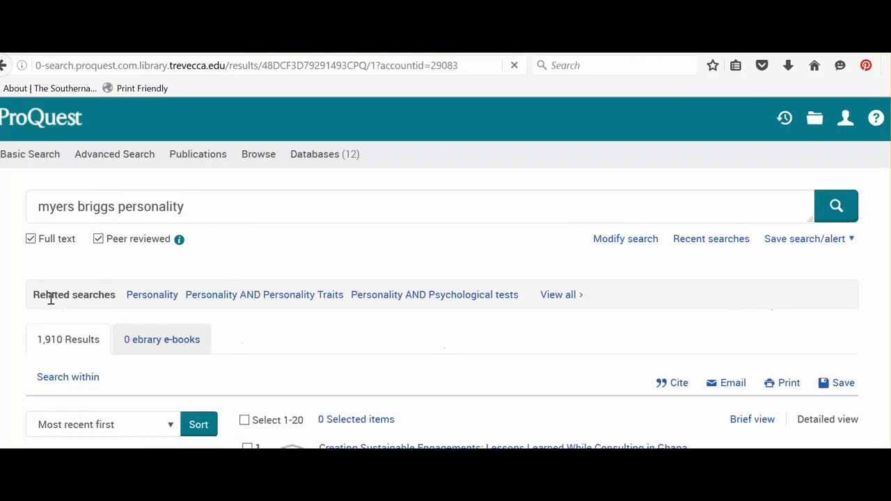
Examine the search results, the options for narrowing them, the related searches, and the article entries with their full-text links.
{"action": "scroll", "coordinate": [301, 407], "scroll_direction": "down", "scroll_amount": 4}
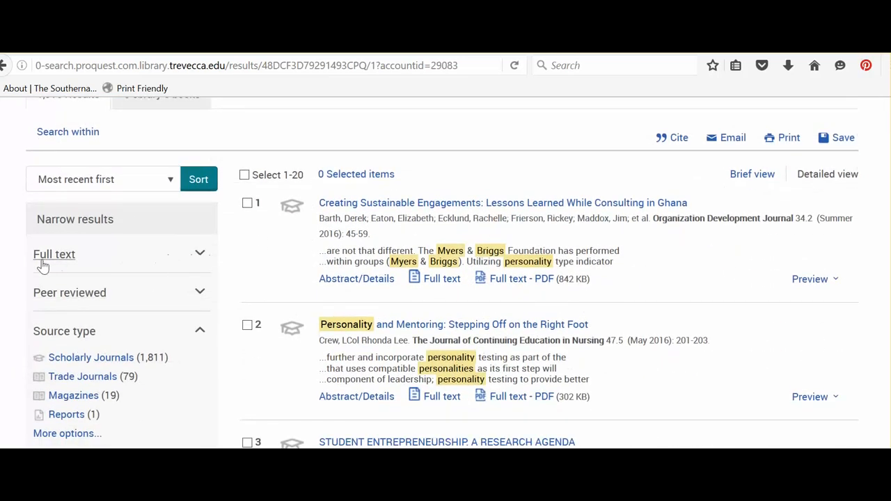
{"action": "scroll", "coordinate": [177, 302], "scroll_direction": "down", "scroll_amount": 2}
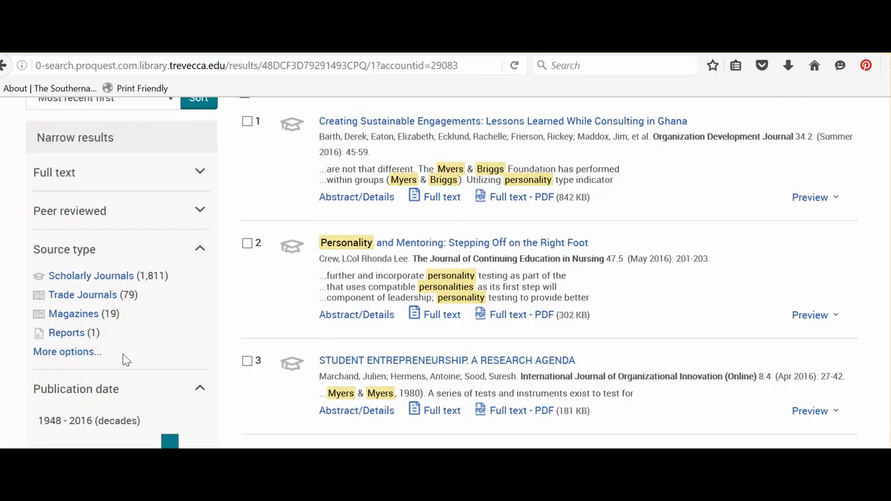
{"action": "scroll", "coordinate": [127, 360], "scroll_direction": "up", "scroll_amount": 1}
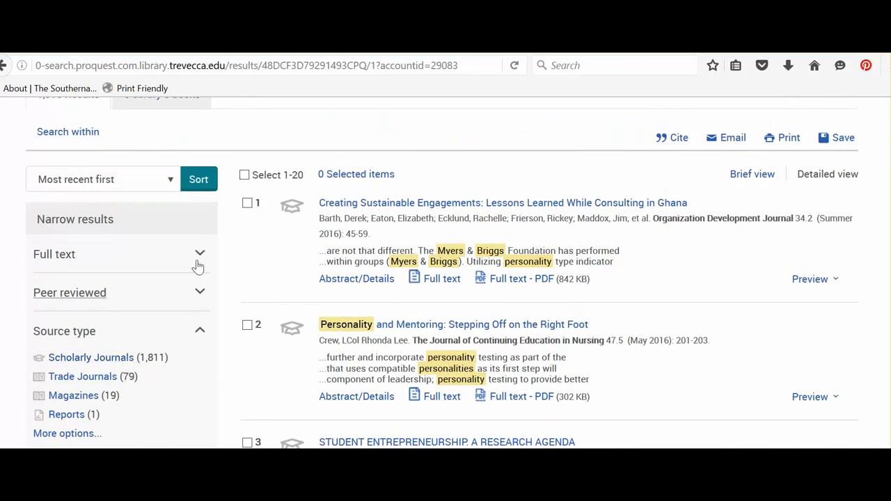
{"action": "scroll", "coordinate": [159, 380], "scroll_direction": "up", "scroll_amount": 2}
{"action": "scroll", "coordinate": [159, 380], "scroll_direction": "up", "scroll_amount": 3}
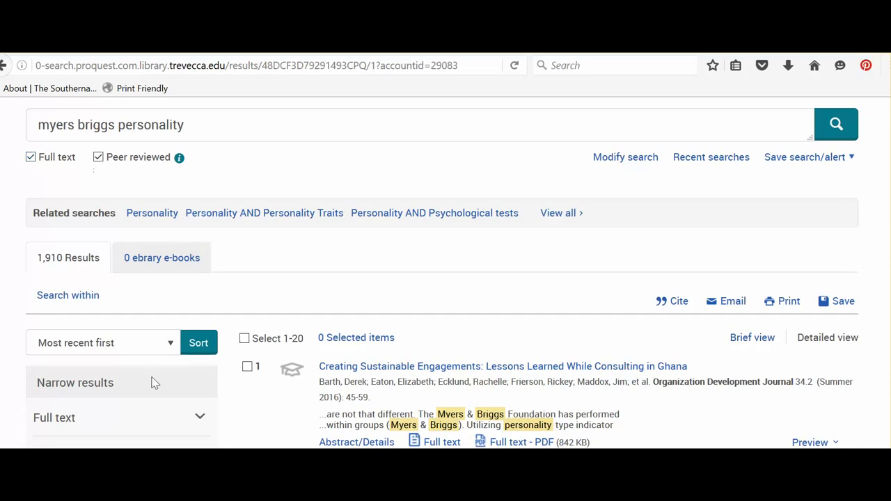
{"action": "scroll", "coordinate": [153, 382], "scroll_direction": "down", "scroll_amount": 2}
{"action": "scroll", "coordinate": [243, 351], "scroll_direction": "down", "scroll_amount": 2}
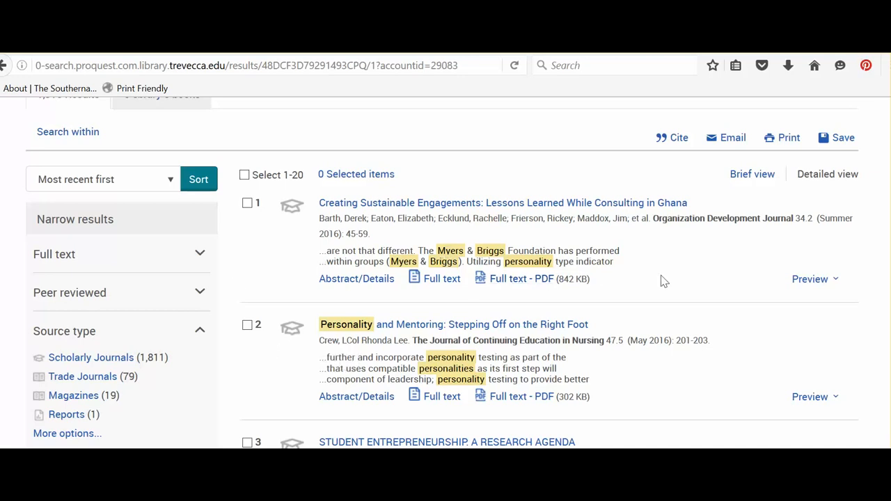
{"action": "scroll", "coordinate": [250, 247], "scroll_direction": "up", "scroll_amount": 3}
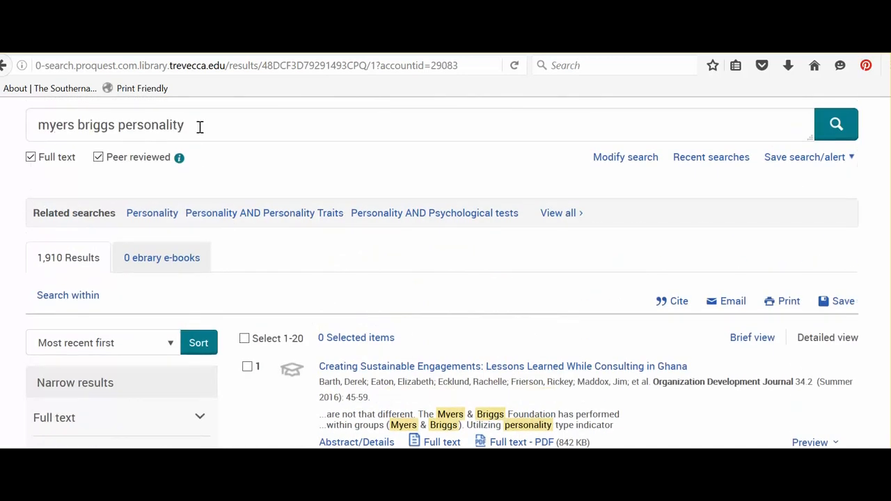
{"action": "scroll", "coordinate": [665, 432], "scroll_direction": "down", "scroll_amount": 2}
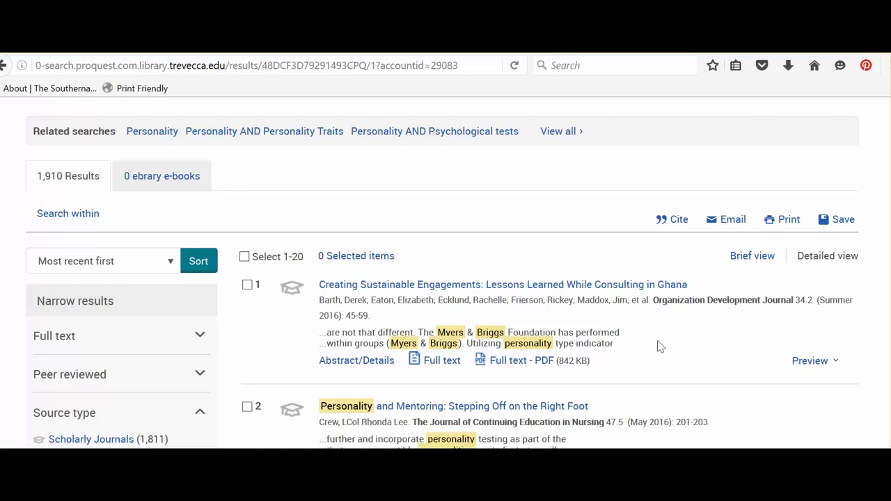
{"action": "scroll", "coordinate": [663, 350], "scroll_direction": "down", "scroll_amount": 2}
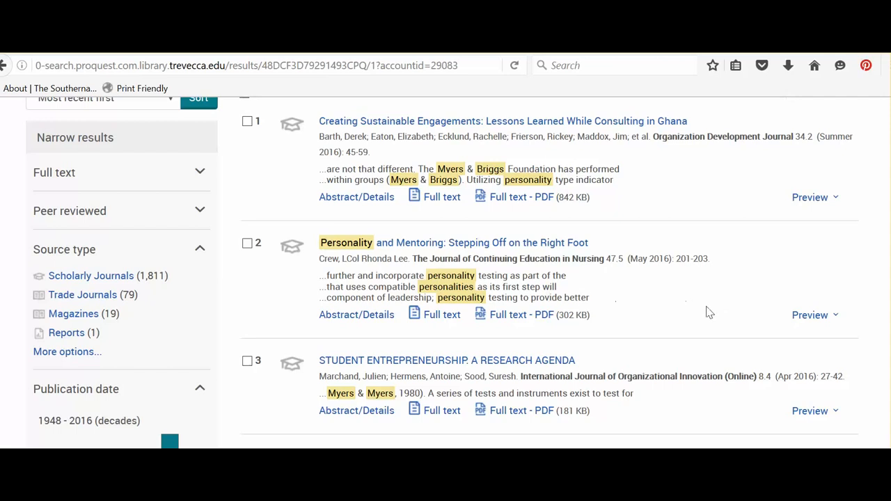
Preview the abstract of the article "Personality and Mentoring: Stepping Off on the Right Foot".
{"action": "left_click", "coordinate": [817, 318]}
{"action": "scroll", "coordinate": [819, 320], "scroll_direction": "down", "scroll_amount": 3}
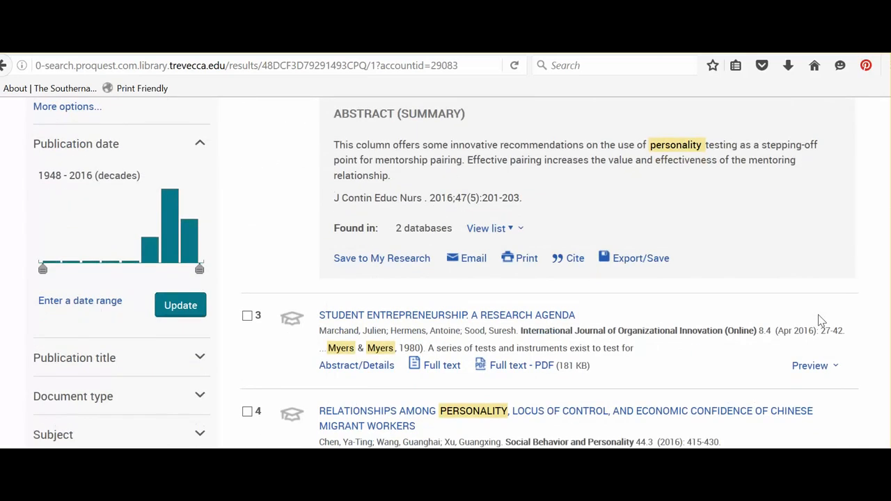
{"action": "scroll", "coordinate": [821, 320], "scroll_direction": "up", "scroll_amount": 1}
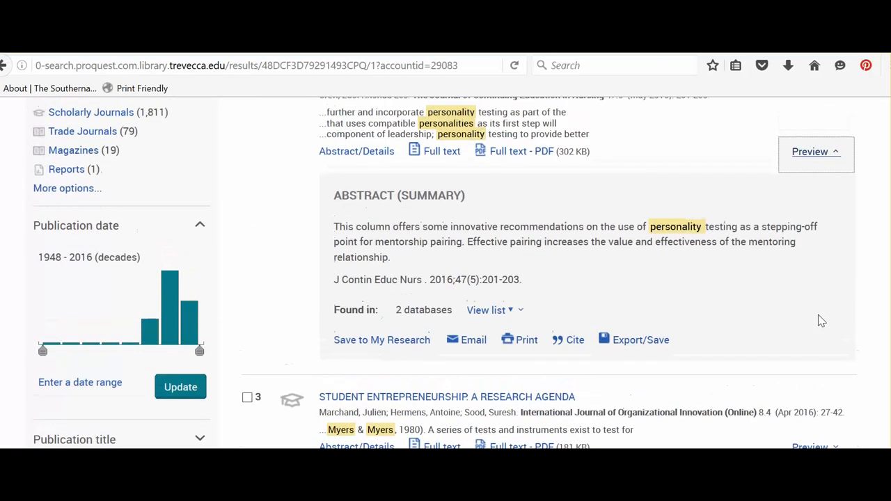
Collapse the abstract preview of "Personality and Mentoring: Stepping Off on the Right Foot" in the search results.
{"action": "left_click", "coordinate": [824, 153]}
{"action": "scroll", "coordinate": [723, 194], "scroll_direction": "up", "scroll_amount": 1}
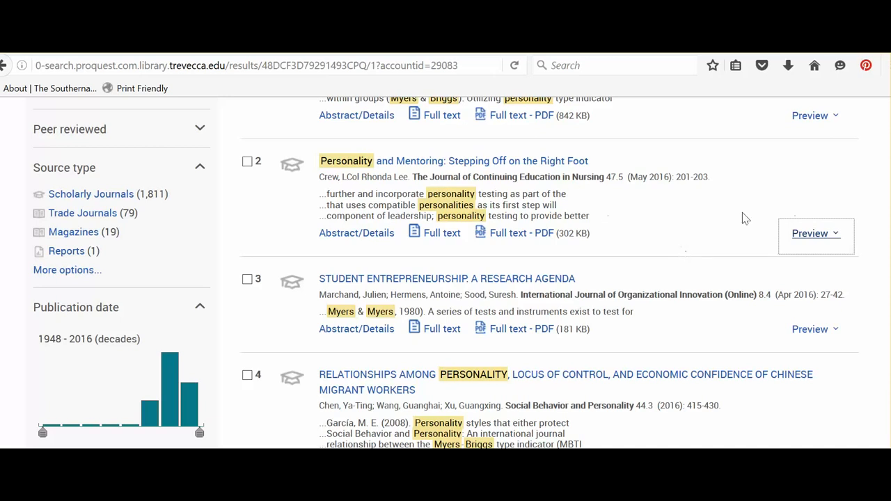
{"action": "scroll", "coordinate": [772, 241], "scroll_direction": "up", "scroll_amount": 3}
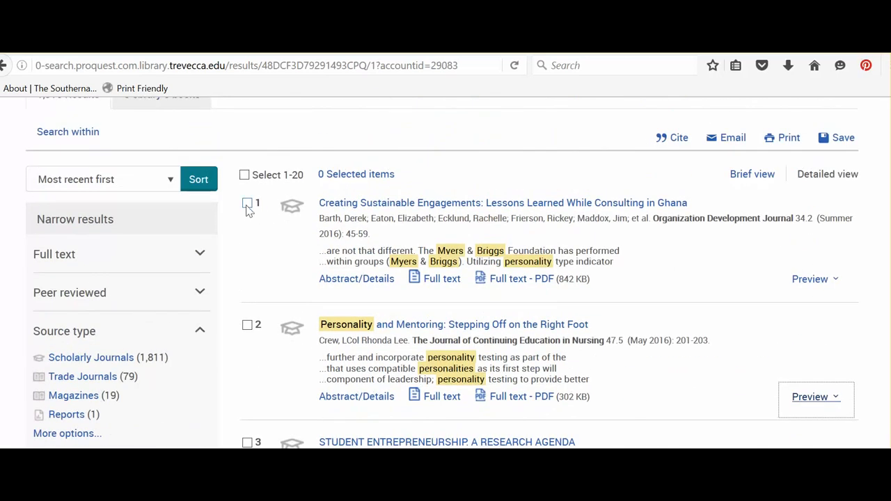
Select search results 2 and 6, the articles on personality and mentoring and on student leadership in pharmacy programs.
{"action": "scroll", "coordinate": [264, 278], "scroll_direction": "down", "scroll_amount": 2}
{"action": "left_click", "coordinate": [248, 244]}
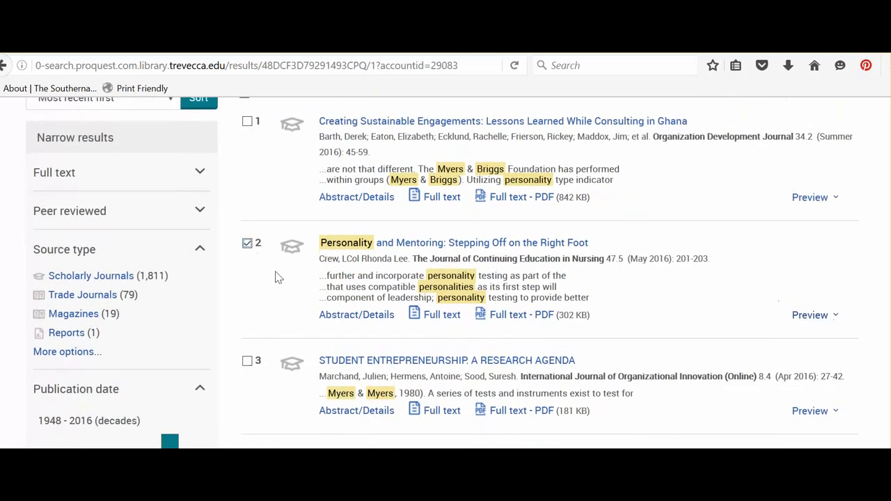
{"action": "scroll", "coordinate": [265, 278], "scroll_direction": "down", "scroll_amount": 3}
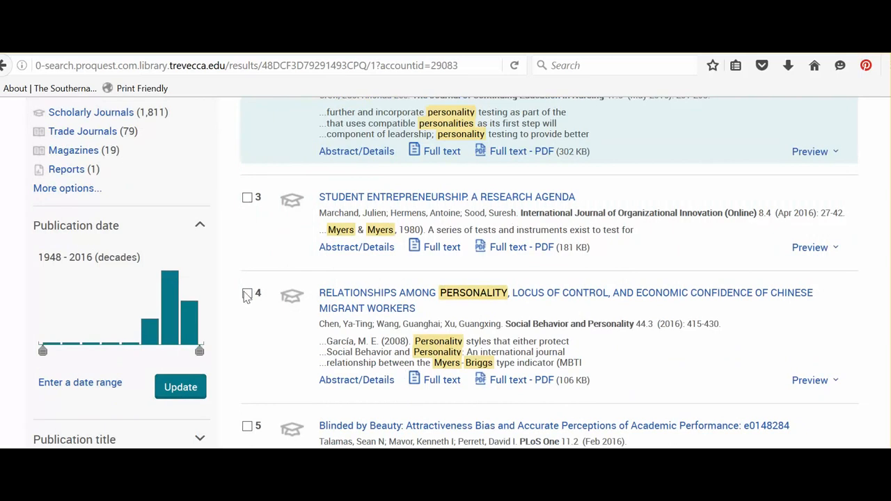
{"action": "scroll", "coordinate": [288, 382], "scroll_direction": "down", "scroll_amount": 2}
{"action": "scroll", "coordinate": [265, 353], "scroll_direction": "down", "scroll_amount": 4}
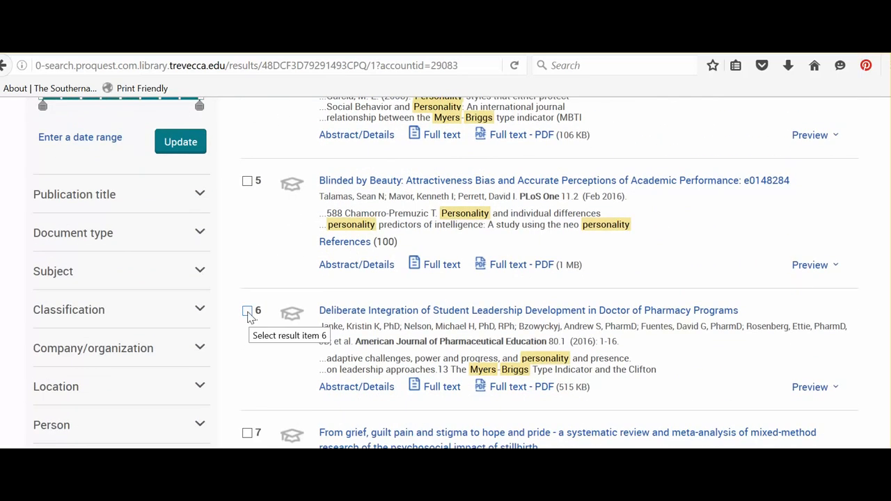
{"action": "left_click", "coordinate": [248, 311]}
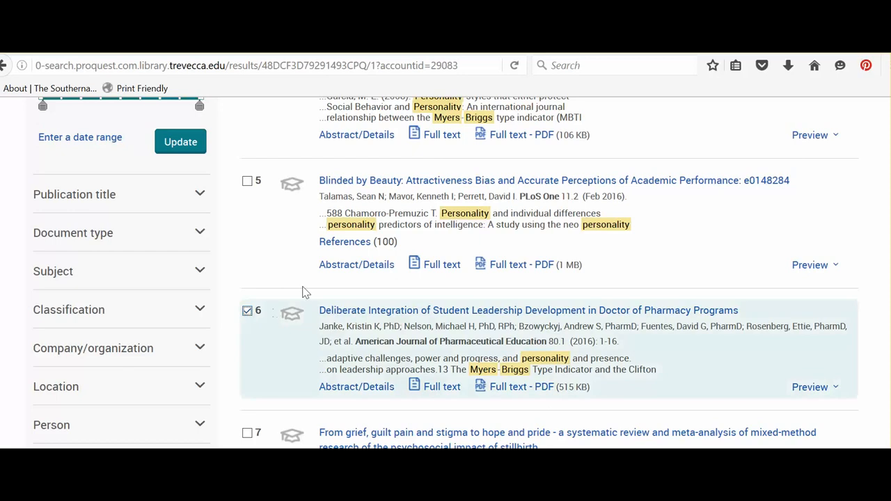
{"action": "scroll", "coordinate": [304, 278], "scroll_direction": "up", "scroll_amount": 1}
{"action": "scroll", "coordinate": [303, 278], "scroll_direction": "up", "scroll_amount": 5}
{"action": "scroll", "coordinate": [294, 244], "scroll_direction": "up", "scroll_amount": 4}
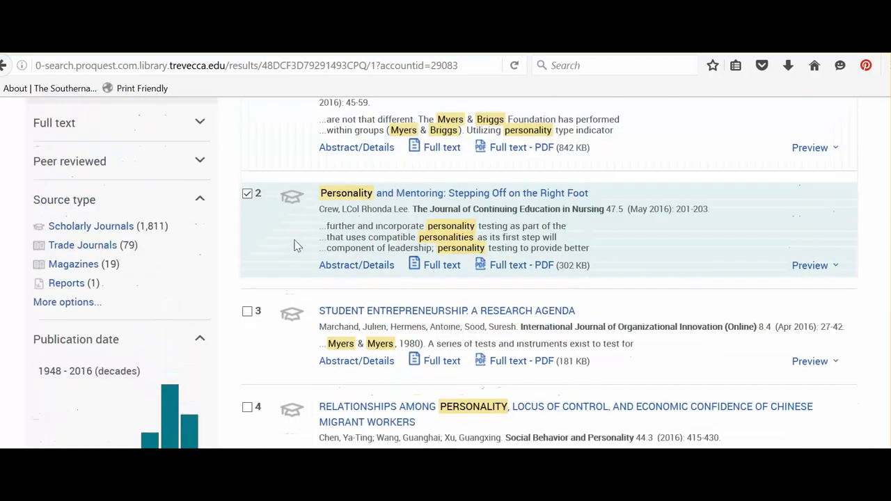
{"action": "scroll", "coordinate": [294, 244], "scroll_direction": "up", "scroll_amount": 4}
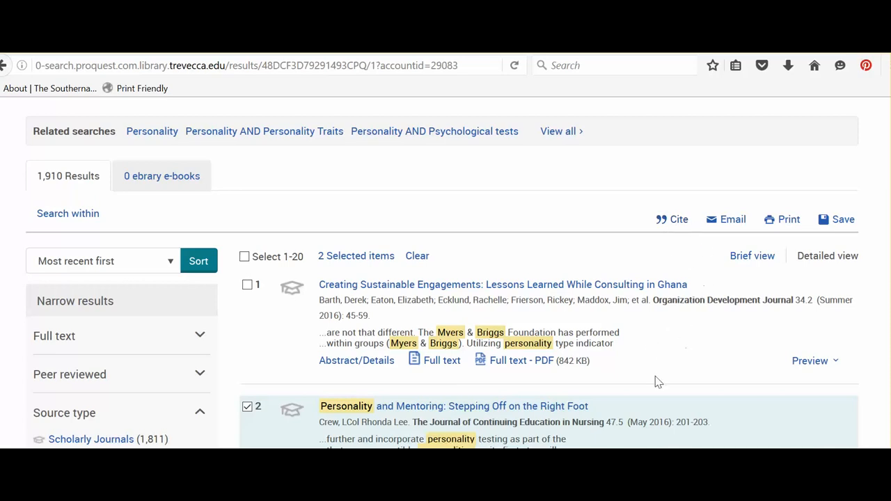
Deselect the mentoring article and the pharmacy leadership article, results 2 and 6.
{"action": "left_click", "coordinate": [247, 406]}
{"action": "scroll", "coordinate": [273, 407], "scroll_direction": "down", "scroll_amount": 3}
{"action": "scroll", "coordinate": [264, 394], "scroll_direction": "down", "scroll_amount": 7}
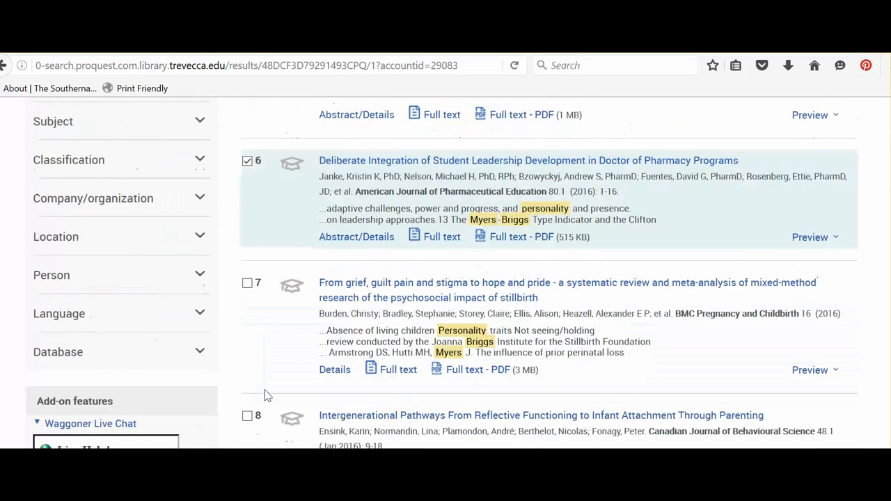
{"action": "left_click", "coordinate": [247, 148]}
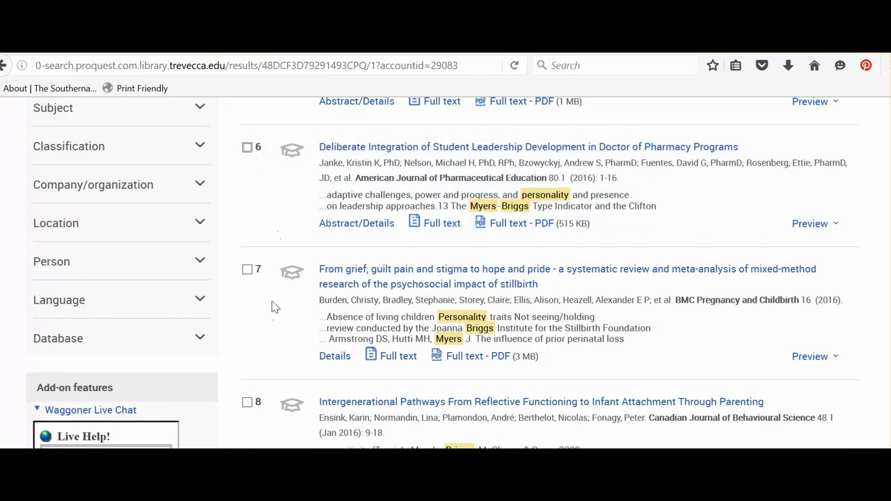
Open the full text of "Personality and Mentoring: Stepping Off on the Right Foot" and briefly highlight its title and publication details.
{"action": "scroll", "coordinate": [274, 302], "scroll_direction": "up", "scroll_amount": 6}
{"action": "scroll", "coordinate": [275, 300], "scroll_direction": "up", "scroll_amount": 3}
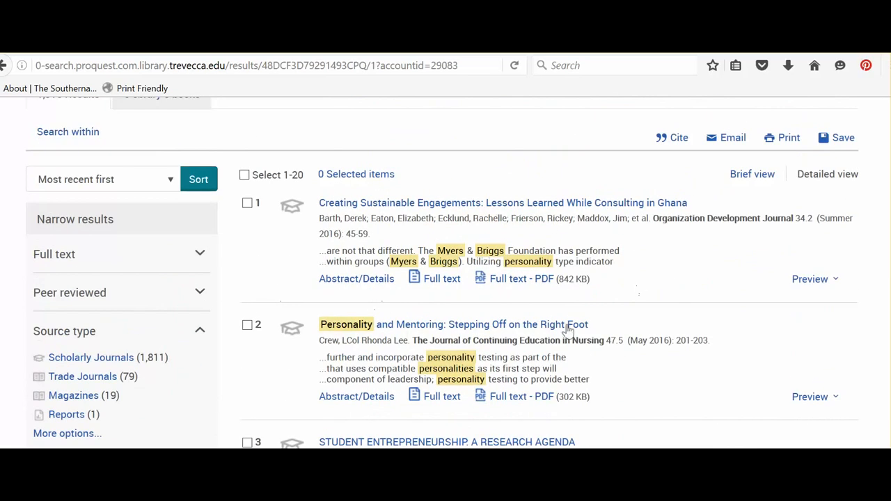
{"action": "left_click", "coordinate": [475, 326]}
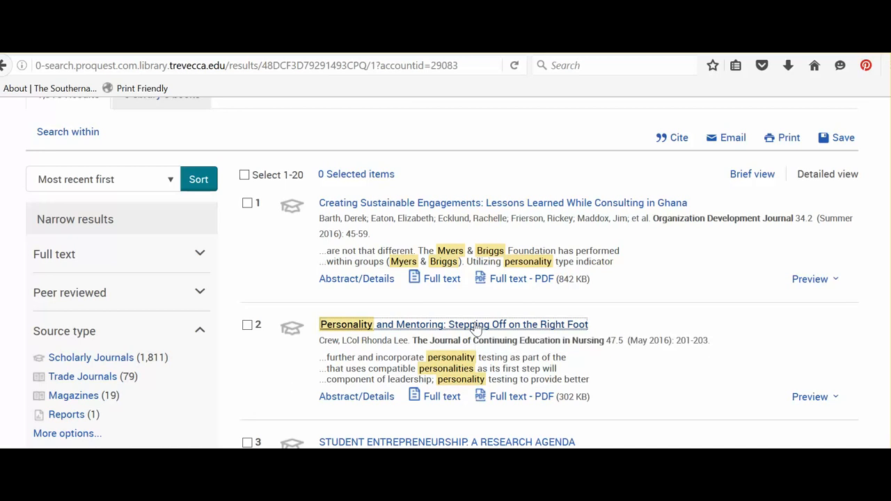
{"action": "scroll", "coordinate": [475, 327], "scroll_direction": "down", "scroll_amount": 2}
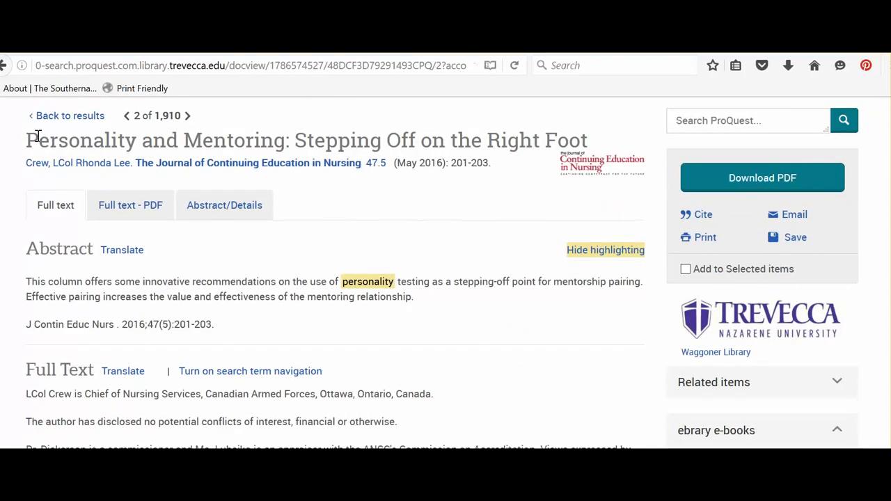
{"action": "left_click_drag", "start_coordinate": [25, 142], "coordinate": [528, 167]}
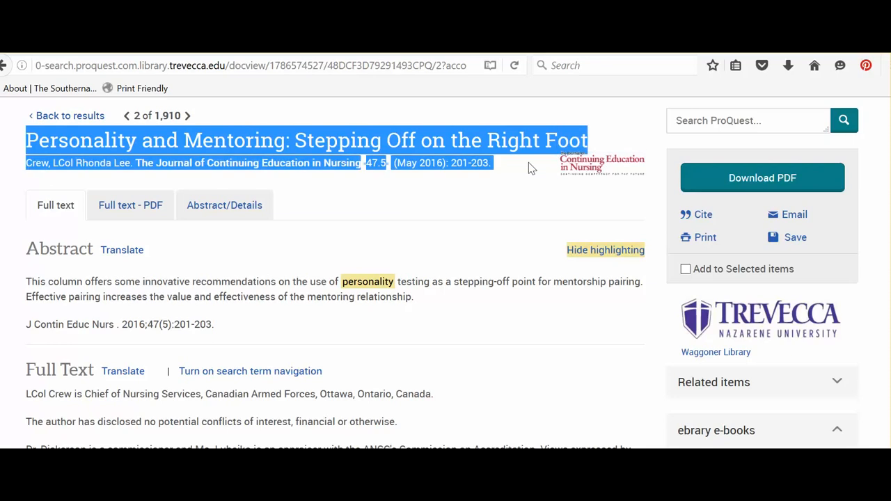
{"action": "left_click", "coordinate": [485, 189]}
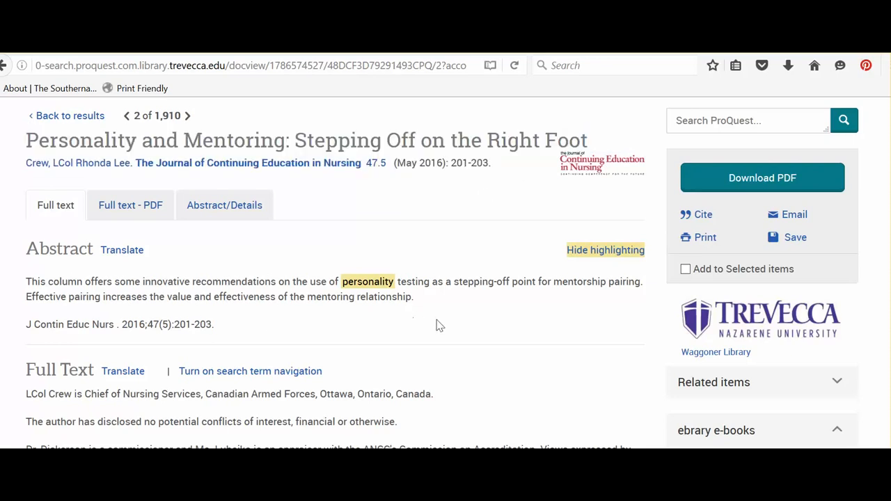
Examine the article's full text with its highlighted search terms, from the abstract through to the references.
{"action": "scroll", "coordinate": [438, 324], "scroll_direction": "down", "scroll_amount": 5}
{"action": "scroll", "coordinate": [438, 324], "scroll_direction": "down", "scroll_amount": 15}
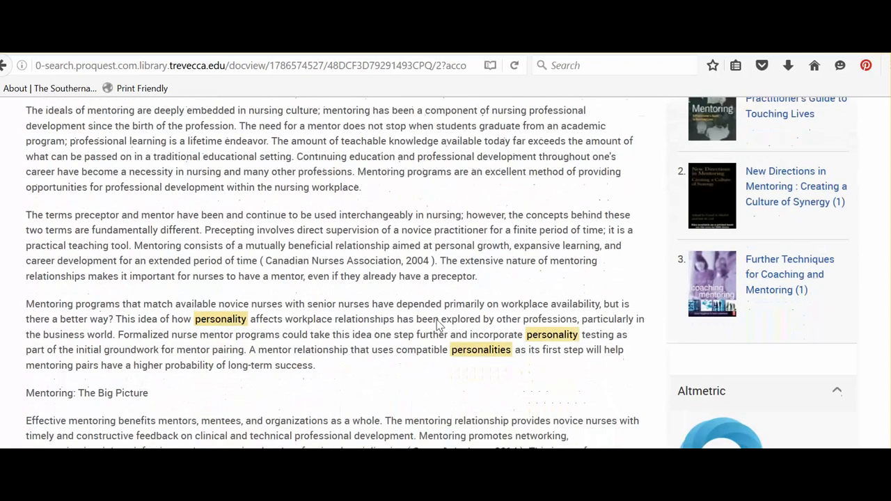
{"action": "scroll", "coordinate": [438, 320], "scroll_direction": "down", "scroll_amount": 15}
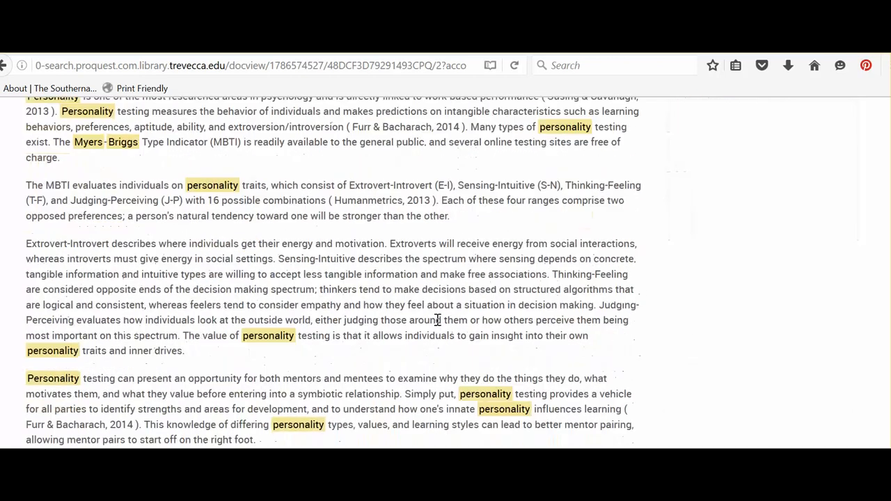
{"action": "scroll", "coordinate": [439, 326], "scroll_direction": "up", "scroll_amount": 6}
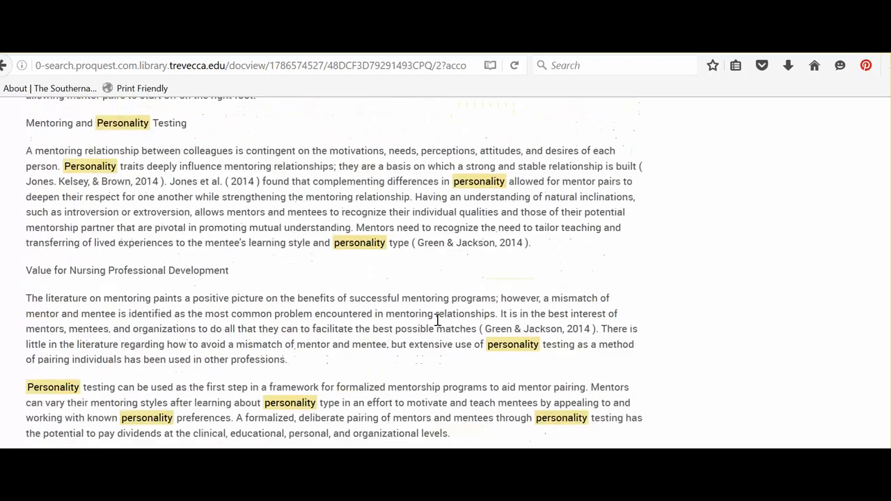
{"action": "scroll", "coordinate": [439, 326], "scroll_direction": "down", "scroll_amount": 8}
{"action": "scroll", "coordinate": [439, 326], "scroll_direction": "up", "scroll_amount": 1}
{"action": "scroll", "coordinate": [438, 325], "scroll_direction": "up", "scroll_amount": 1}
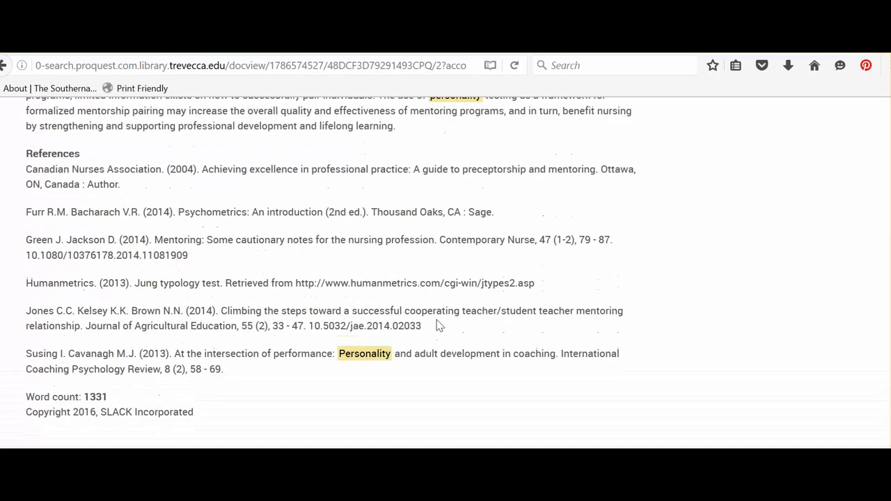
{"action": "scroll", "coordinate": [438, 326], "scroll_direction": "up", "scroll_amount": 7}
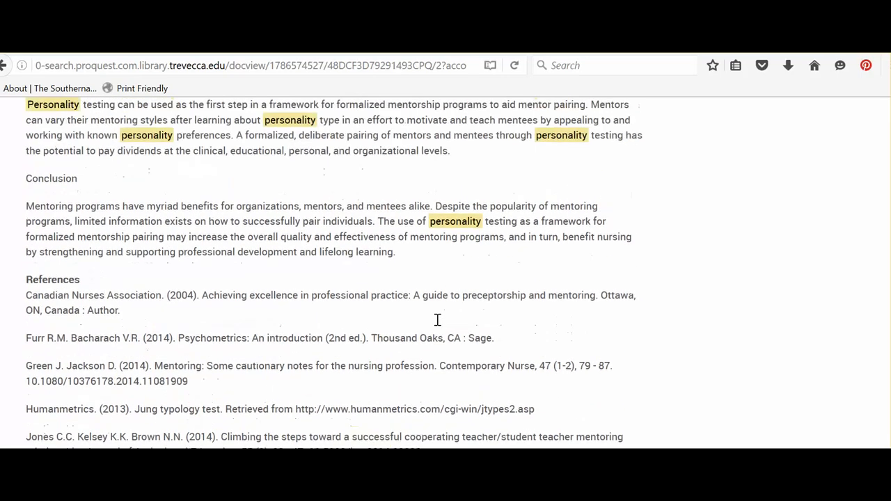
{"action": "scroll", "coordinate": [439, 325], "scroll_direction": "up", "scroll_amount": 10}
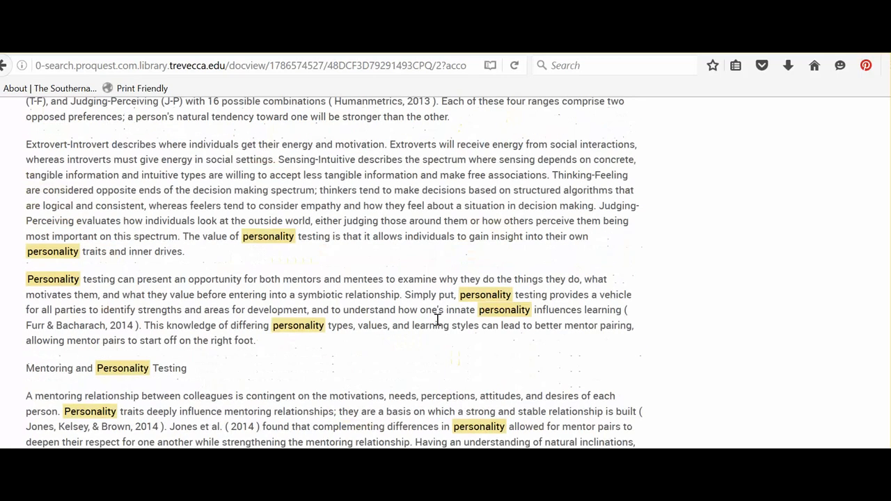
{"action": "scroll", "coordinate": [437, 320], "scroll_direction": "up", "scroll_amount": 15}
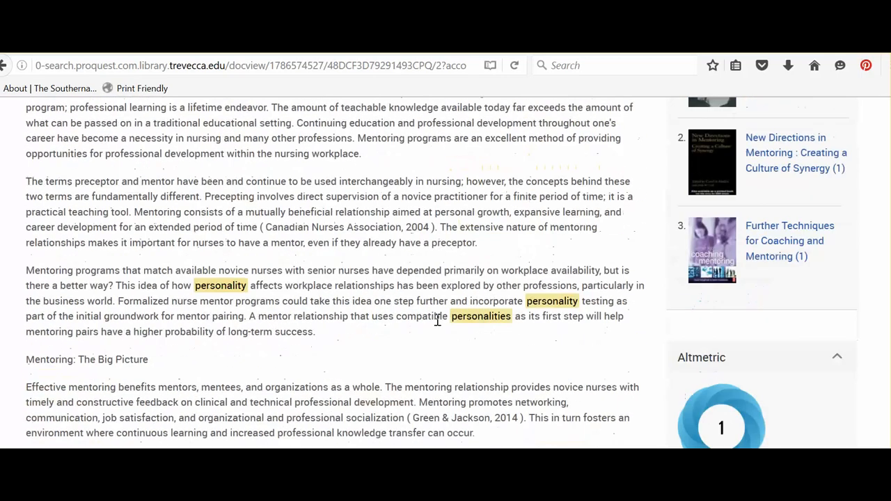
{"action": "scroll", "coordinate": [437, 320], "scroll_direction": "up", "scroll_amount": 10}
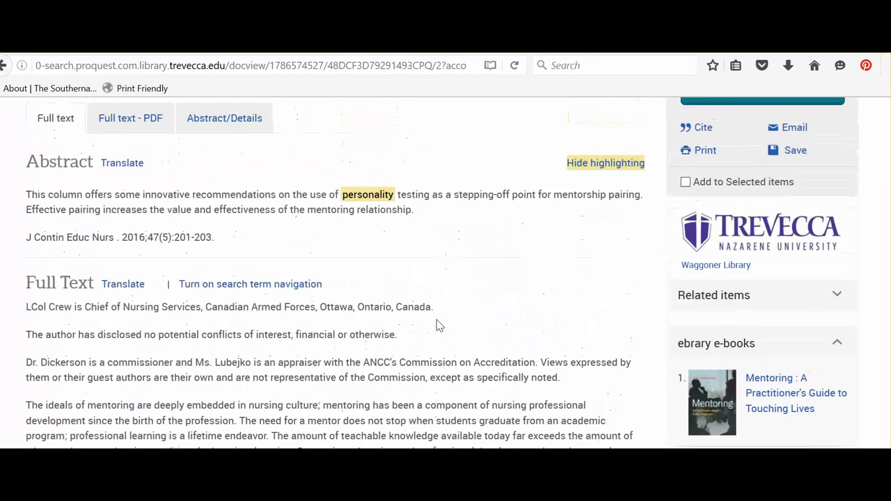
{"action": "scroll", "coordinate": [438, 325], "scroll_direction": "up", "scroll_amount": 5}
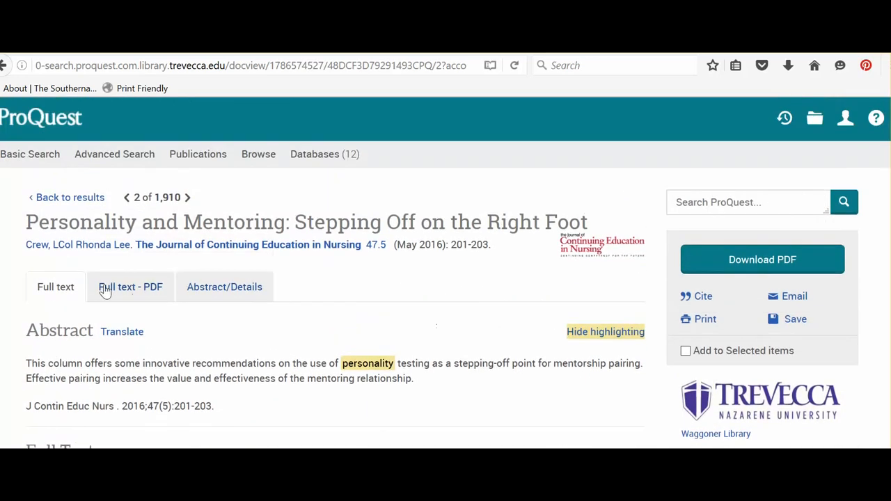
Display the PDF version of the article's full text and look over its first page.
{"action": "left_click", "coordinate": [123, 294]}
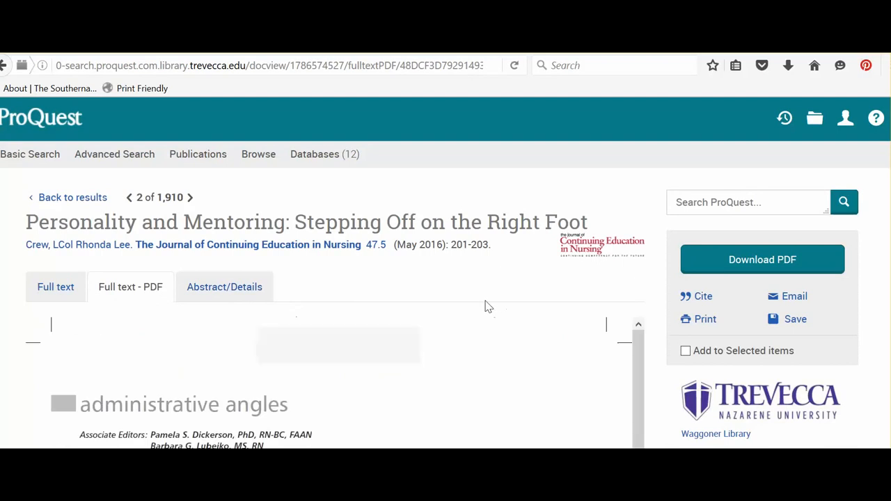
{"action": "scroll", "coordinate": [601, 279], "scroll_direction": "down", "scroll_amount": 3}
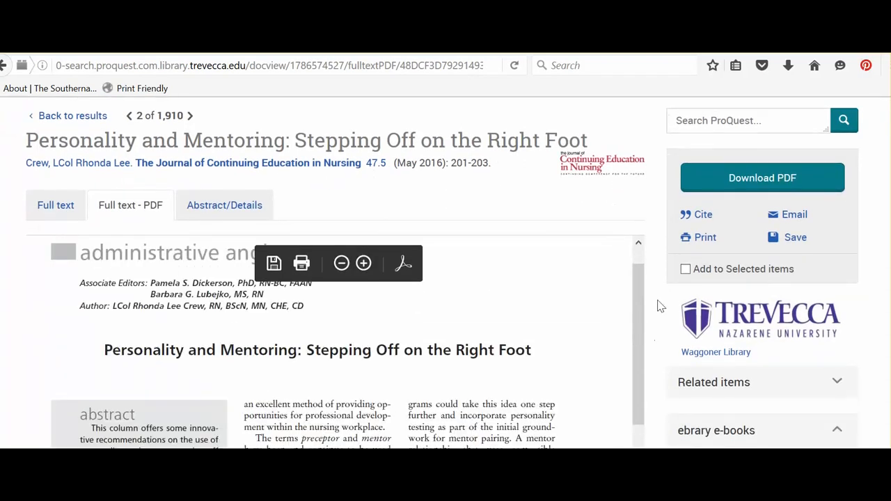
{"action": "scroll", "coordinate": [445, 272], "scroll_direction": "down", "scroll_amount": 10}
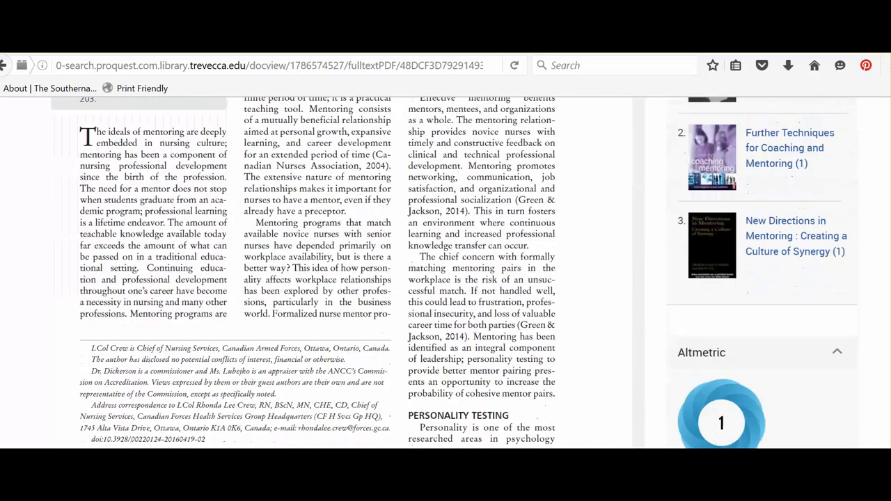
{"action": "scroll", "coordinate": [445, 271], "scroll_direction": "up", "scroll_amount": 2}
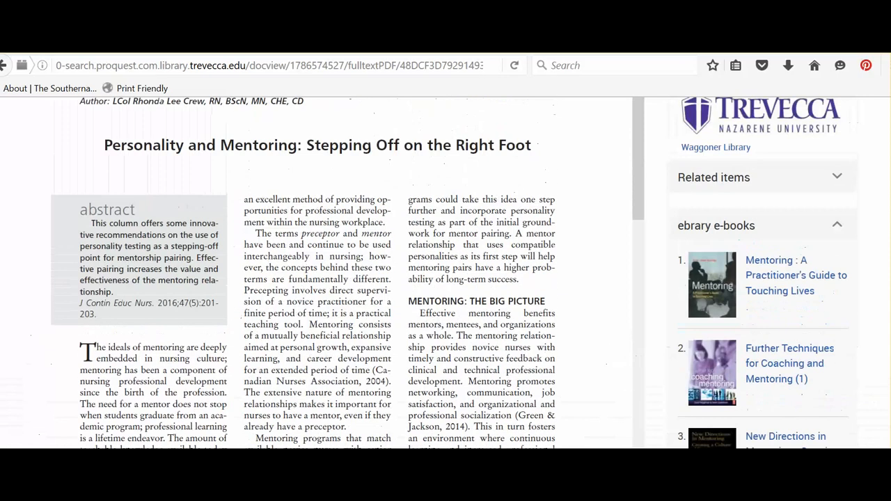
{"action": "scroll", "coordinate": [334, 271], "scroll_direction": "up", "scroll_amount": 5}
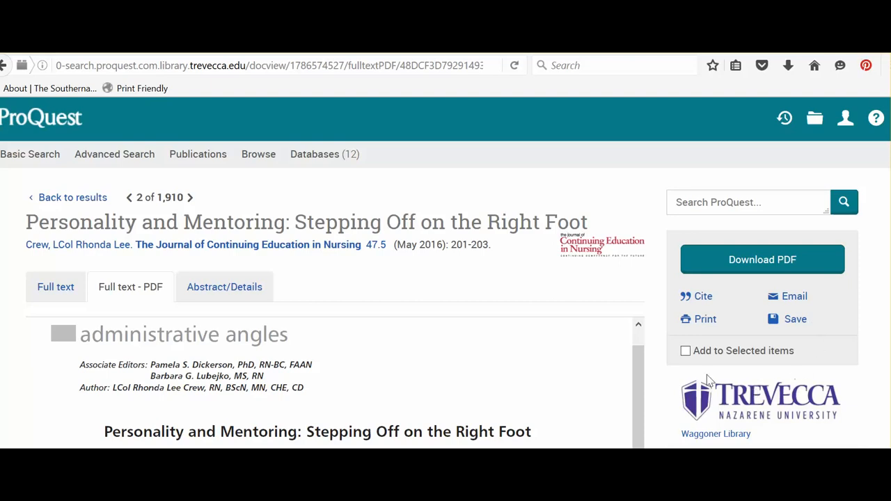
View the article's generated citation, change the citation style to MLA 7th Edition, and close the citation window.
{"action": "left_click", "coordinate": [700, 298]}
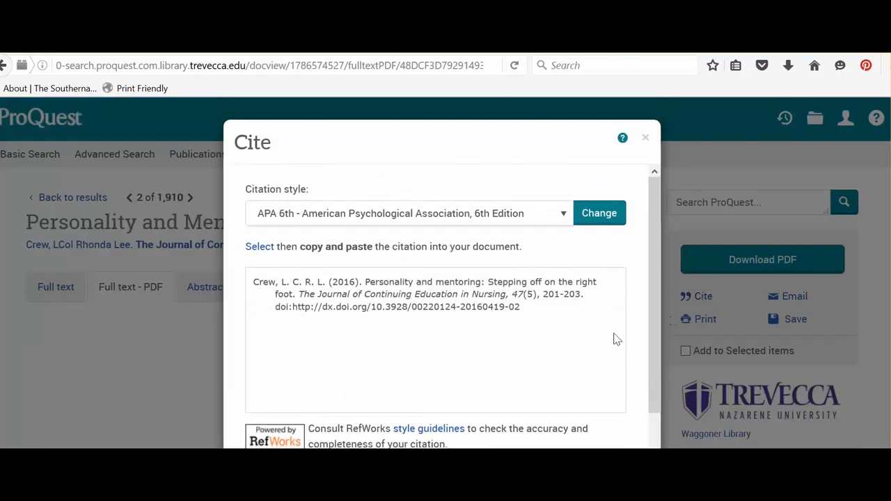
{"action": "scroll", "coordinate": [611, 335], "scroll_direction": "down", "scroll_amount": 1}
{"action": "scroll", "coordinate": [609, 332], "scroll_direction": "up", "scroll_amount": 1}
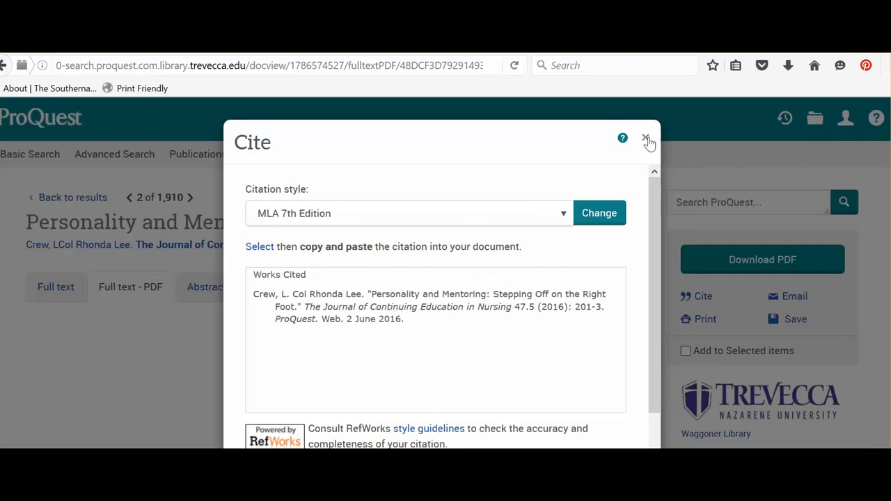
{"action": "left_click", "coordinate": [645, 138]}
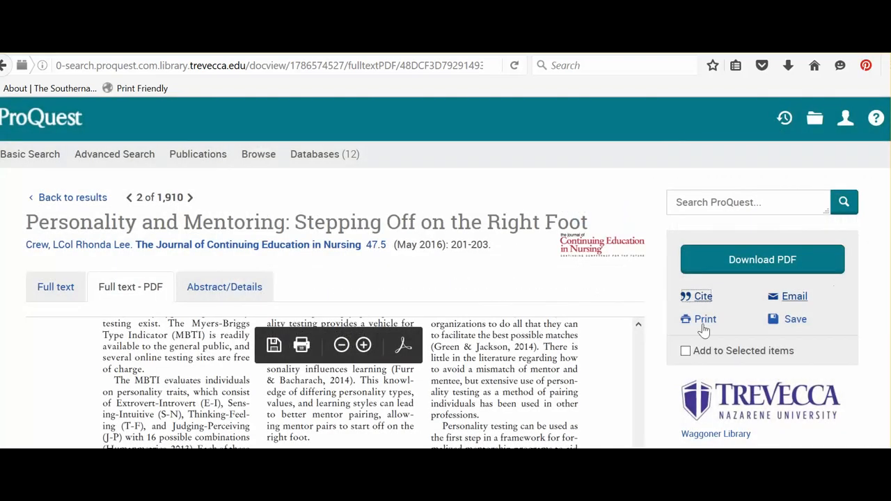
Locate the Waggoner Live Chat link in the footer of the article page.
{"action": "scroll", "coordinate": [617, 311], "scroll_direction": "down", "scroll_amount": 3}
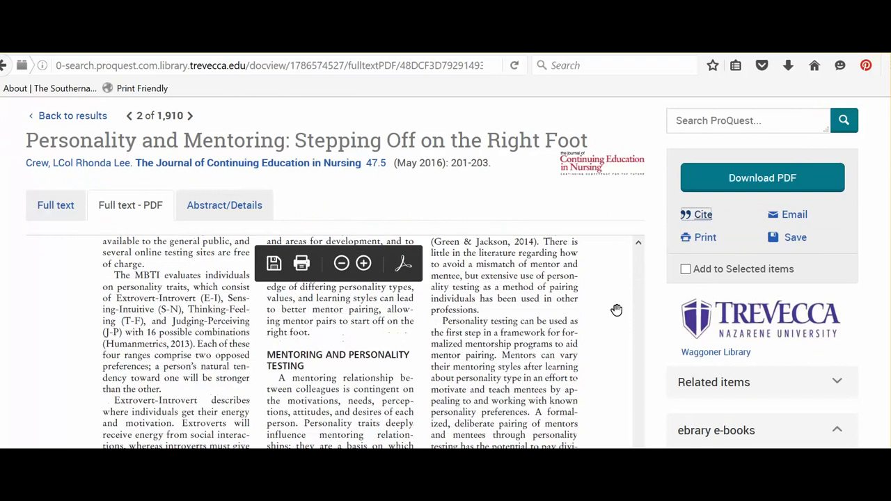
{"action": "scroll", "coordinate": [616, 309], "scroll_direction": "up", "scroll_amount": 1}
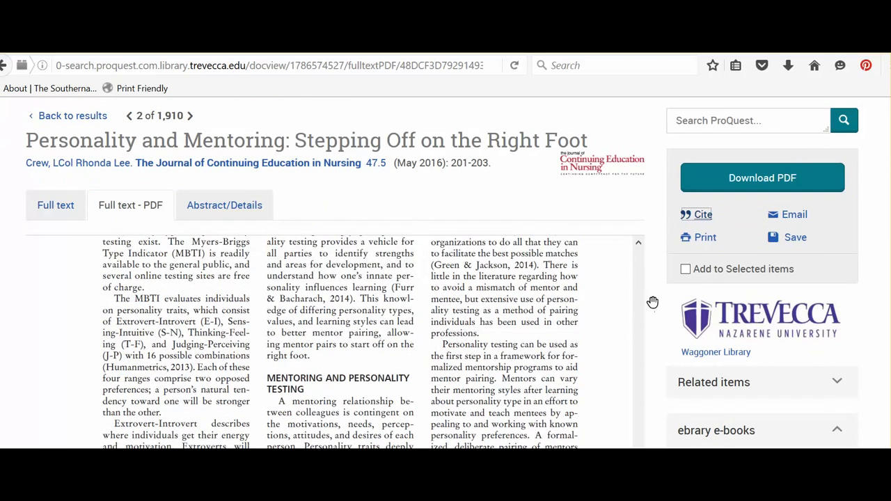
{"action": "scroll", "coordinate": [652, 301], "scroll_direction": "down", "scroll_amount": 10}
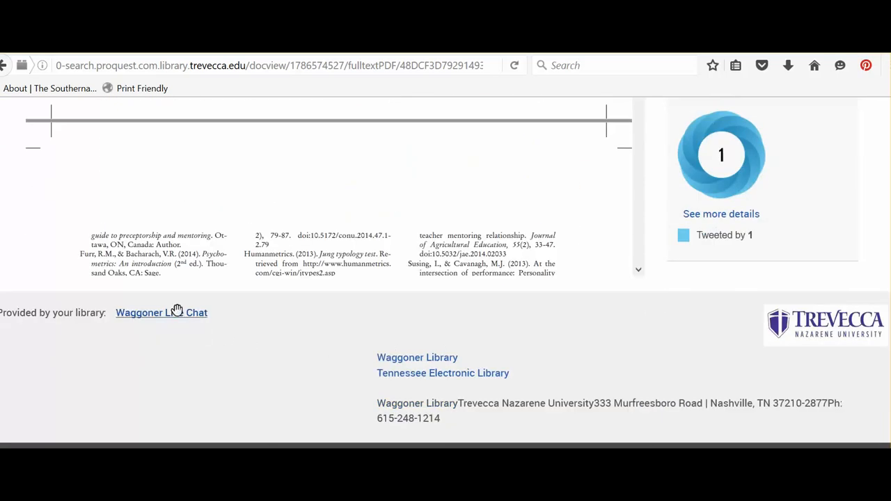
Open the Waggoner Library home page from the library link beside the article.
{"action": "scroll", "coordinate": [664, 287], "scroll_direction": "up", "scroll_amount": 3}
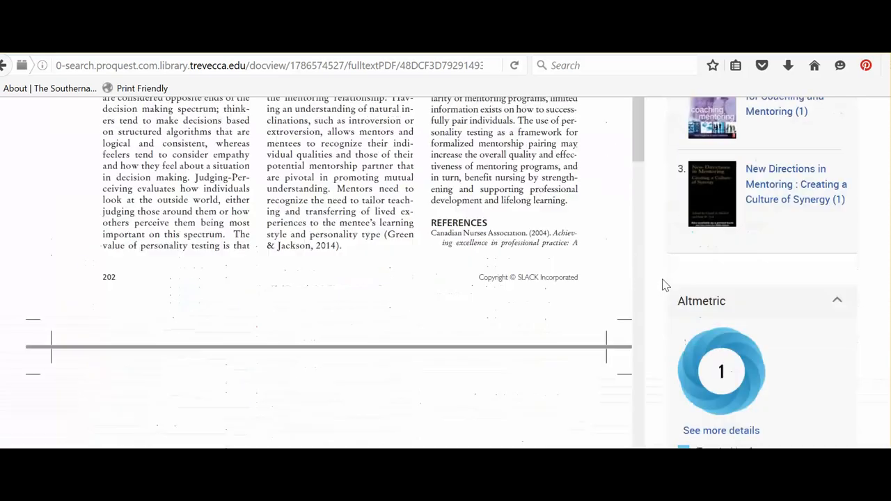
{"action": "scroll", "coordinate": [665, 287], "scroll_direction": "up", "scroll_amount": 10}
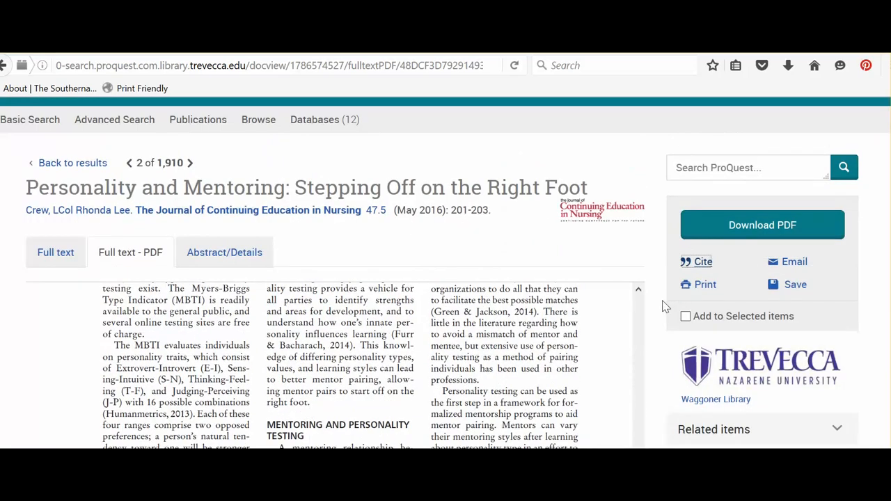
{"action": "scroll", "coordinate": [664, 307], "scroll_direction": "down", "scroll_amount": 2}
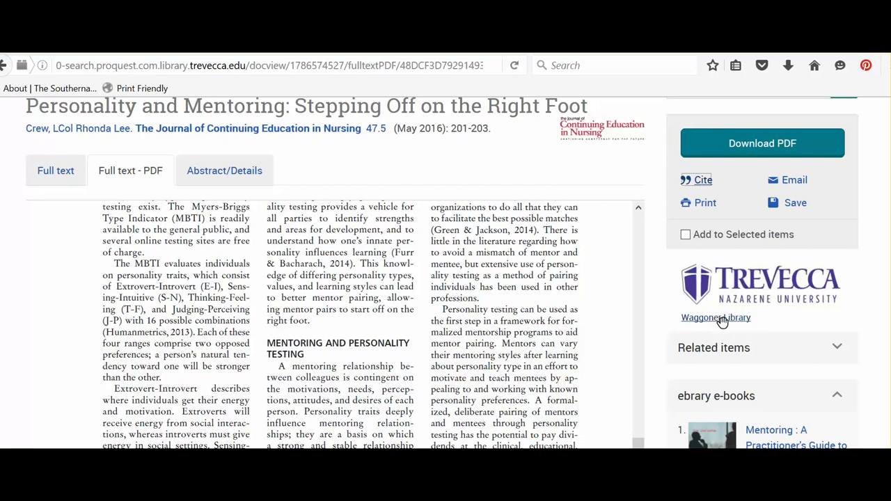
{"action": "left_click", "coordinate": [722, 318]}
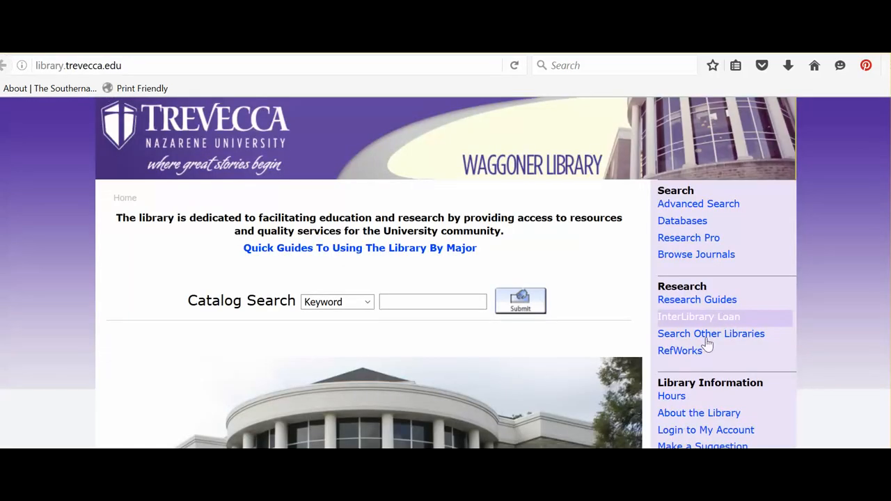
Open the library's Contact Us page and look over its live chat, phone, text message and e-mail reference help options.
{"action": "scroll", "coordinate": [560, 369], "scroll_direction": "down", "scroll_amount": 3}
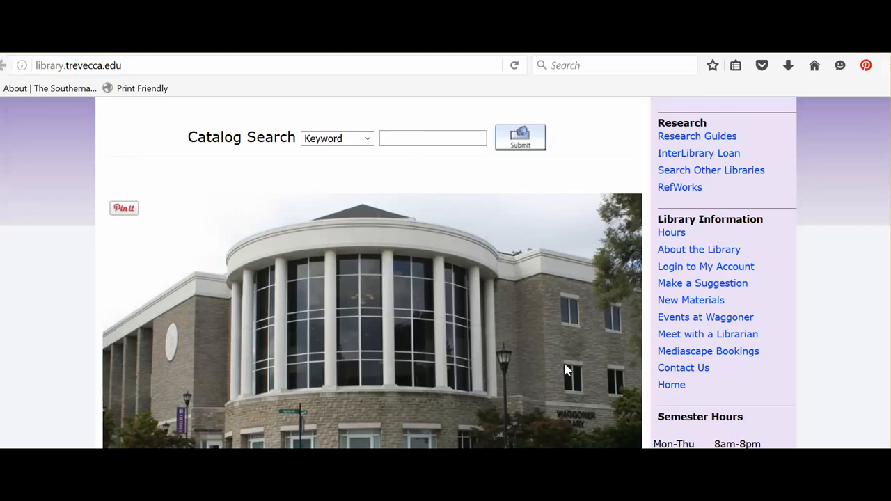
{"action": "scroll", "coordinate": [566, 369], "scroll_direction": "up", "scroll_amount": 3}
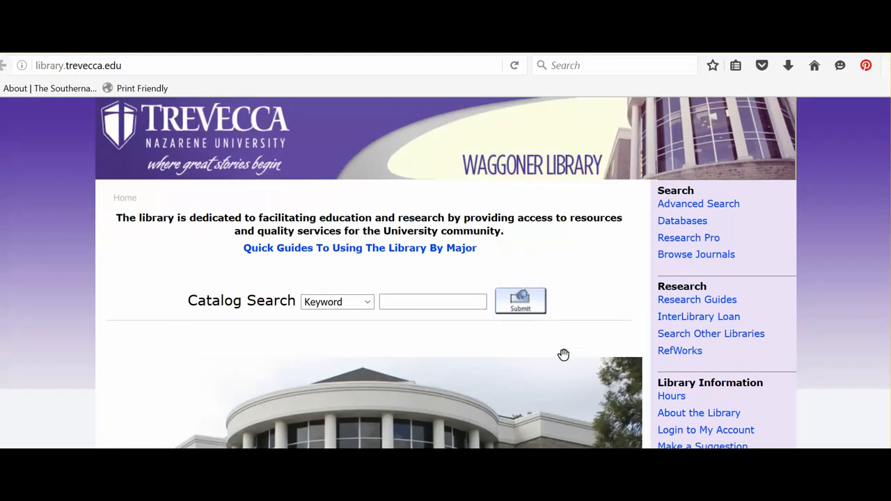
{"action": "scroll", "coordinate": [613, 288], "scroll_direction": "down", "scroll_amount": 3}
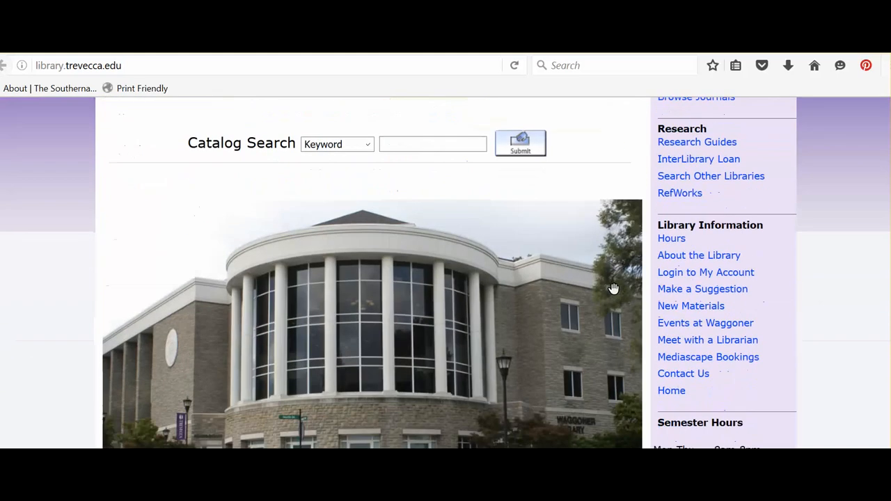
{"action": "scroll", "coordinate": [612, 288], "scroll_direction": "down", "scroll_amount": 3}
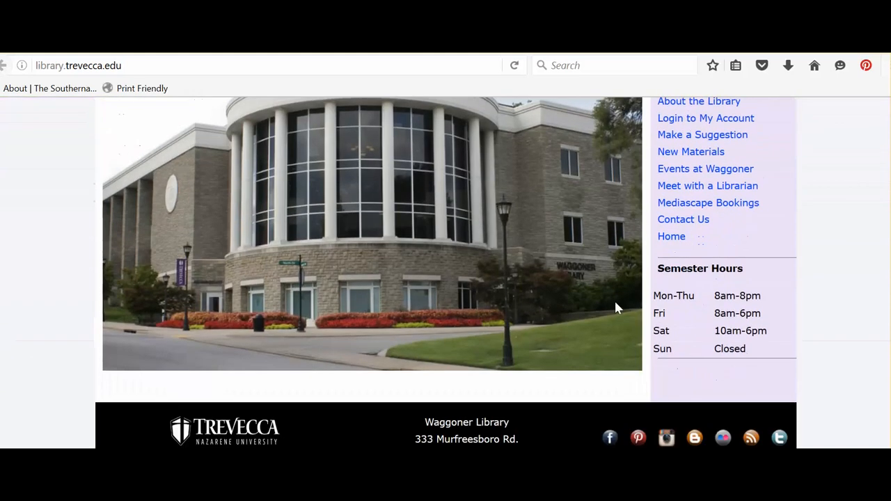
{"action": "left_click", "coordinate": [696, 220]}
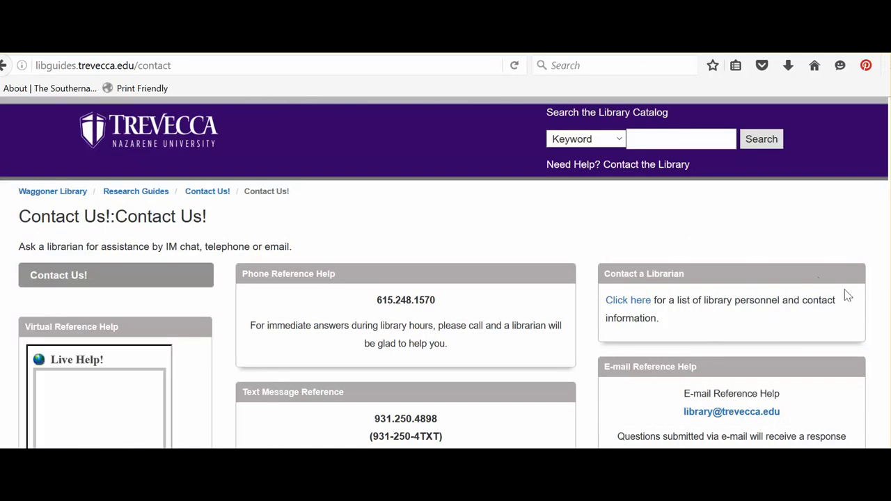
{"action": "scroll", "coordinate": [842, 287], "scroll_direction": "down", "scroll_amount": 3}
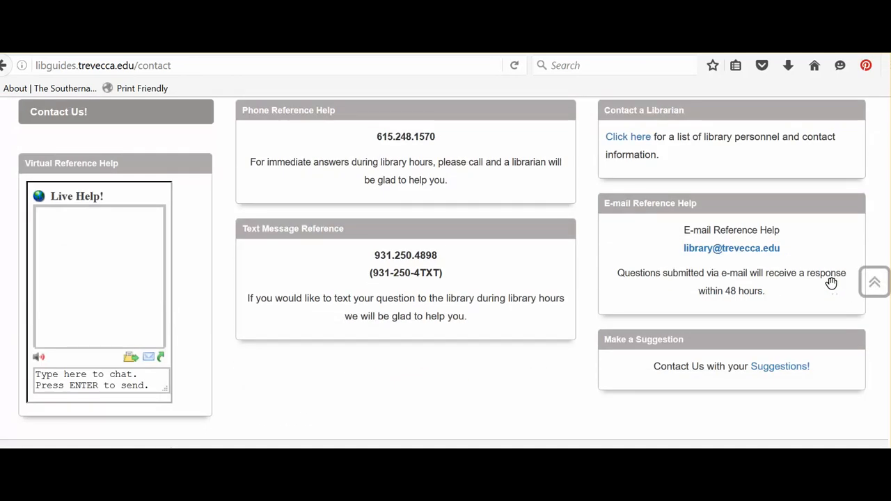
{"action": "scroll", "coordinate": [831, 282], "scroll_direction": "up", "scroll_amount": 3}
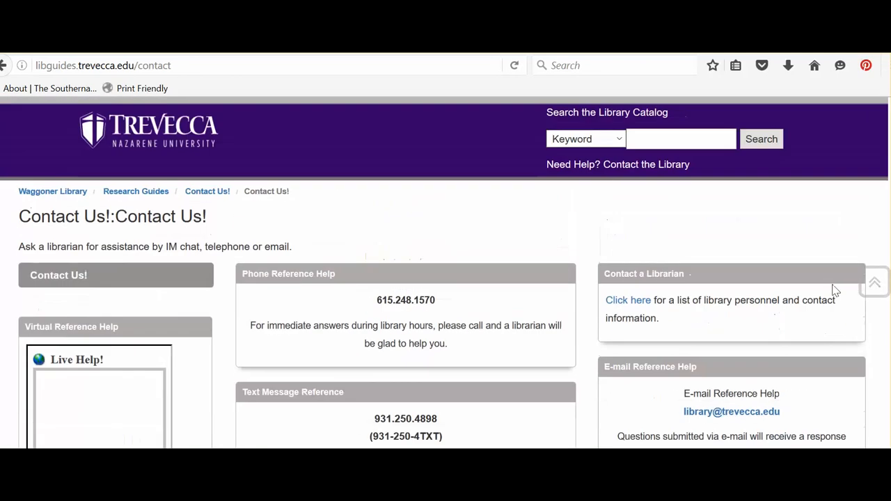